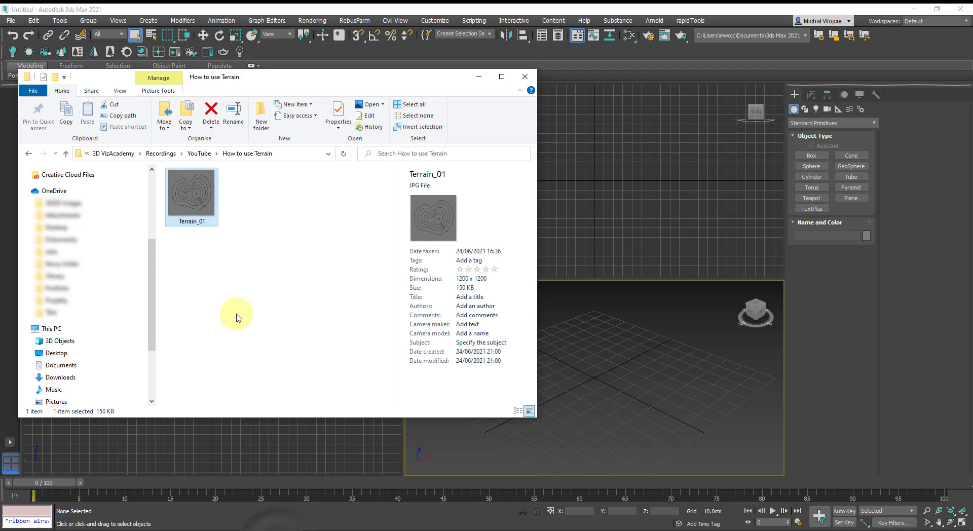
Preview the Terrain_01 contour image and check its pixel dimensions in the file's detailed properties
double_click(187, 201)
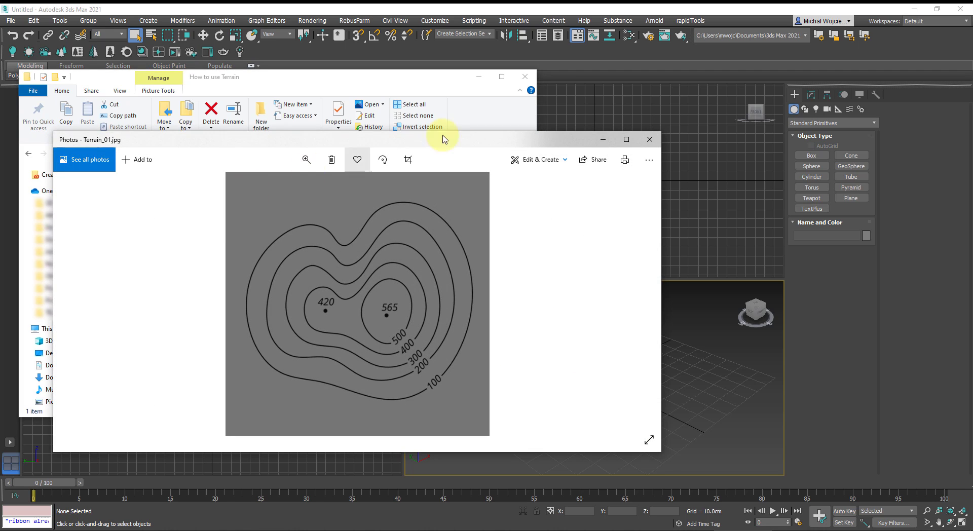
click(650, 139)
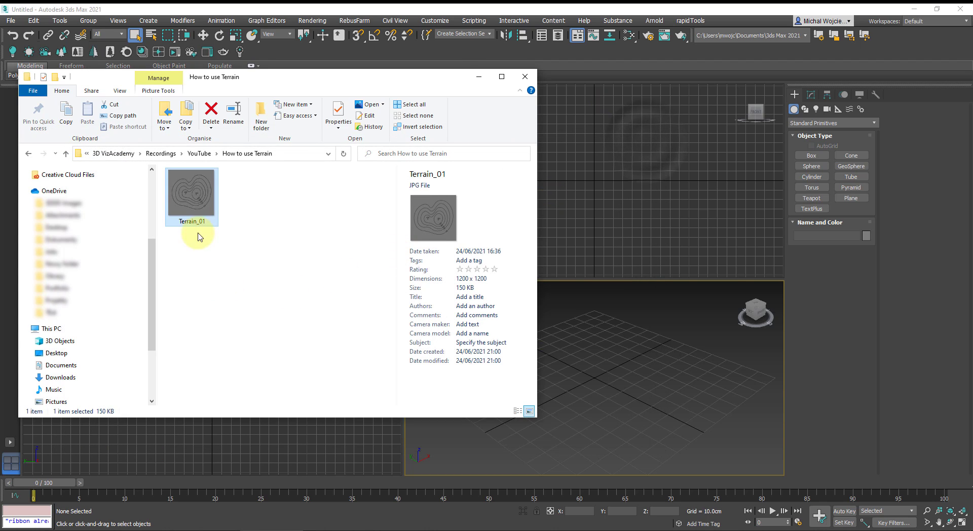
right_click(195, 202)
click(225, 509)
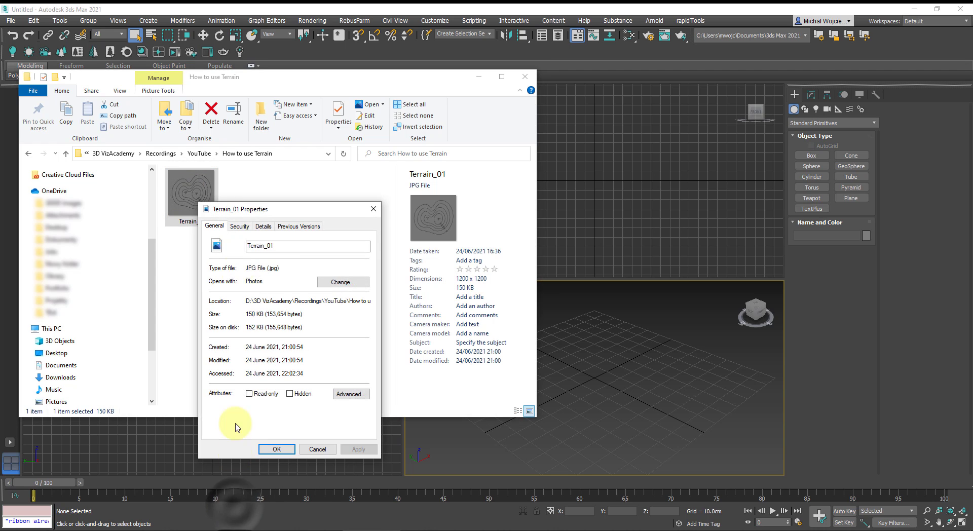
click(263, 227)
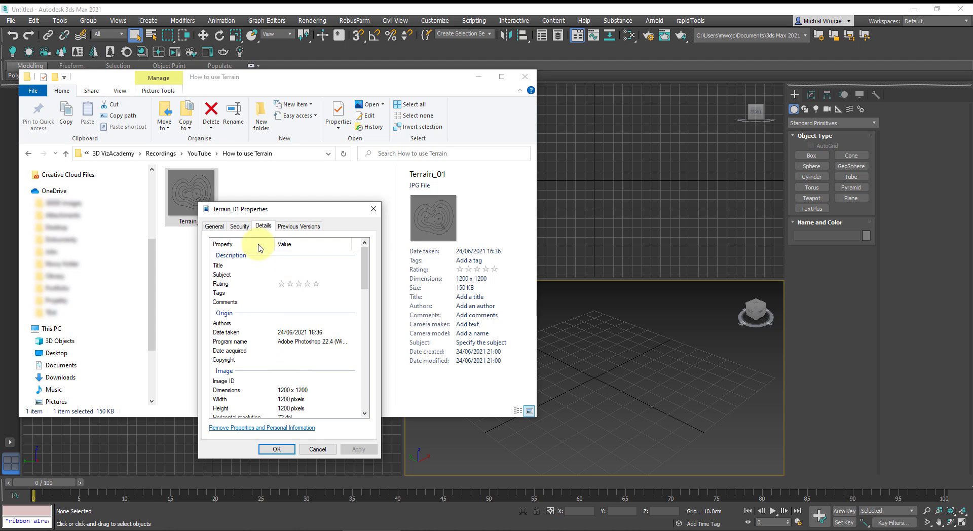
click(318, 450)
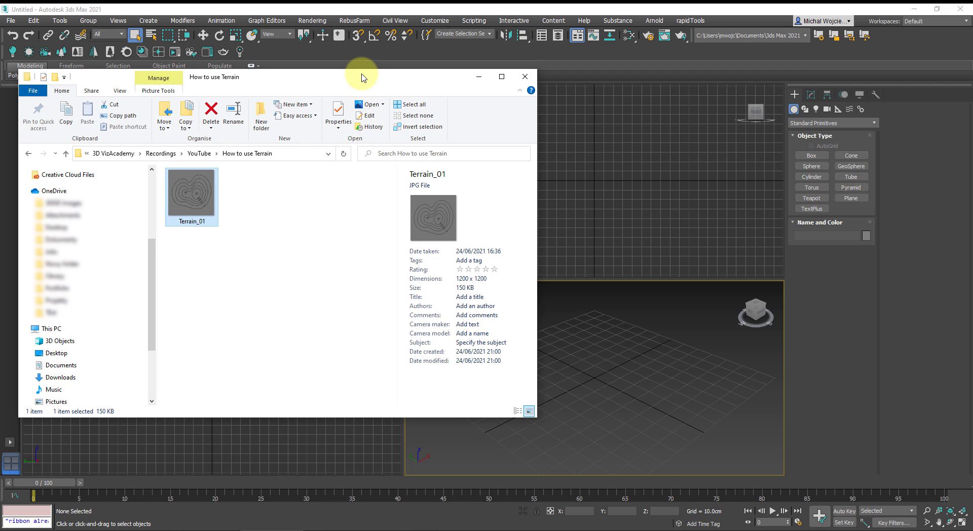
Switch to 3ds Max and create a plane about 93 cm long and 88 cm wide across the perspective view's grid centre
click(639, 334)
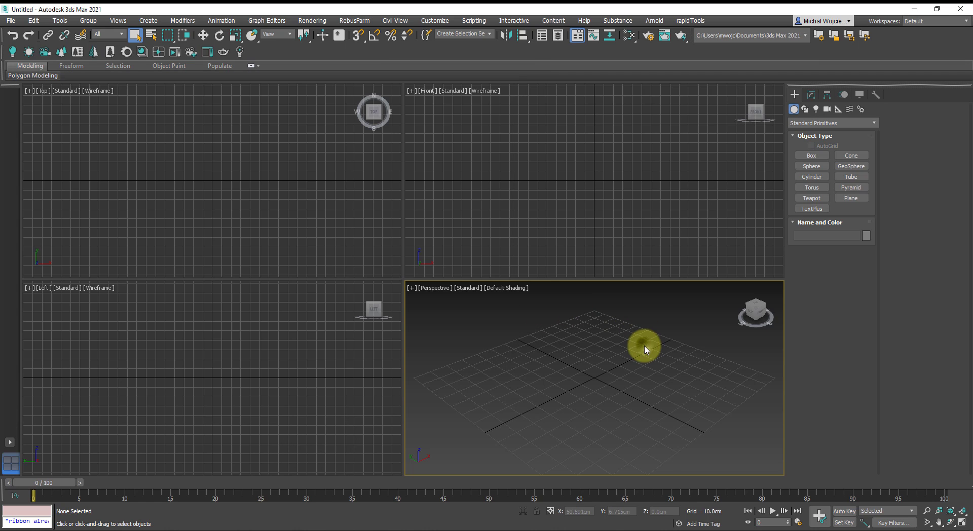
click(856, 197)
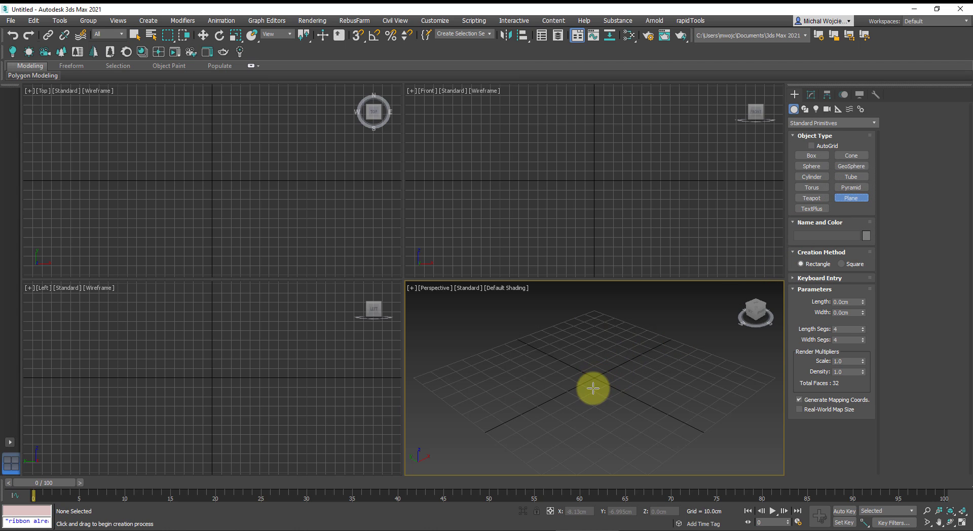
drag(596, 431, 592, 321)
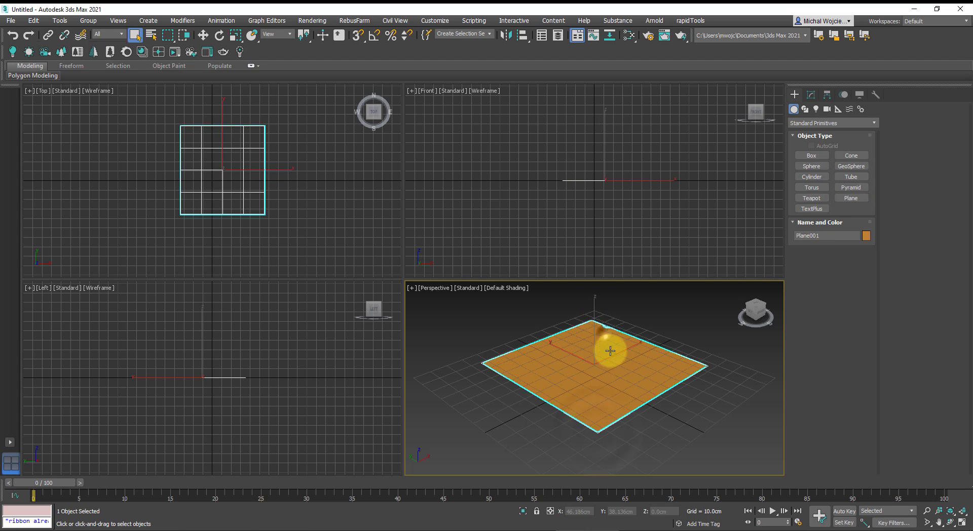
Set the plane's length and width to 1200 cm and its length and width segments to 1
click(812, 94)
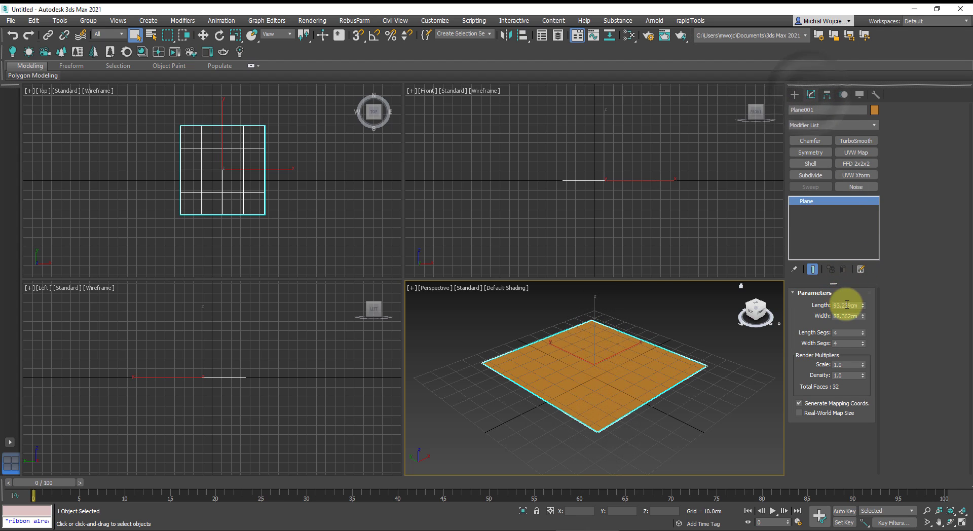
text(1200)
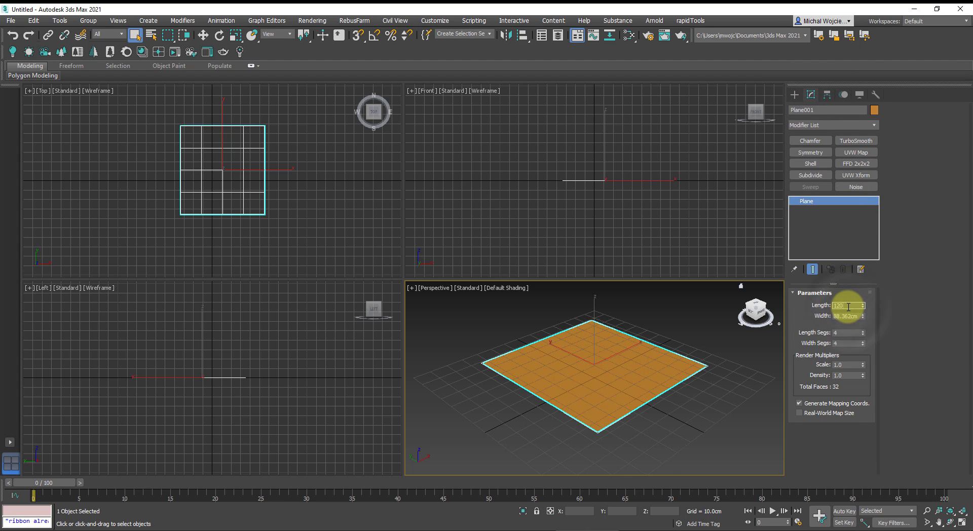
key(Return)
key(Tab)
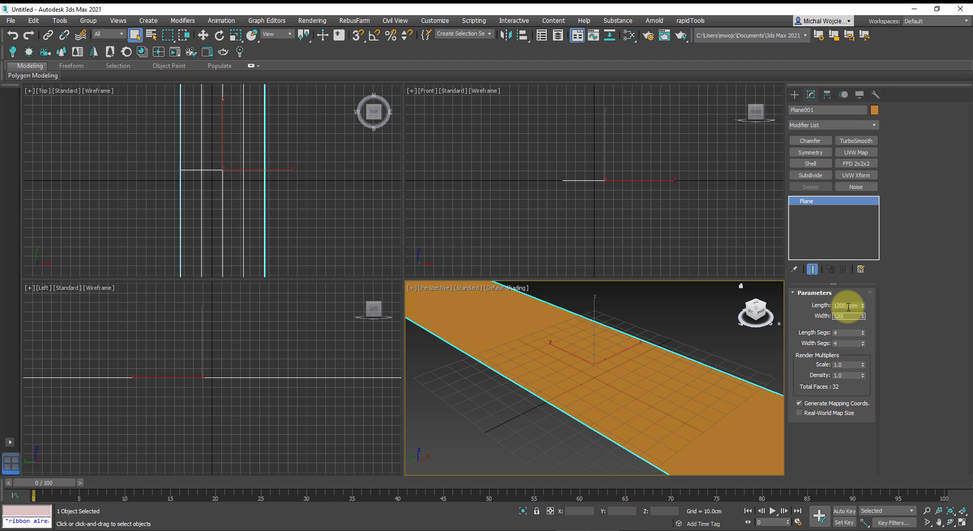
text(1200)
key(Return)
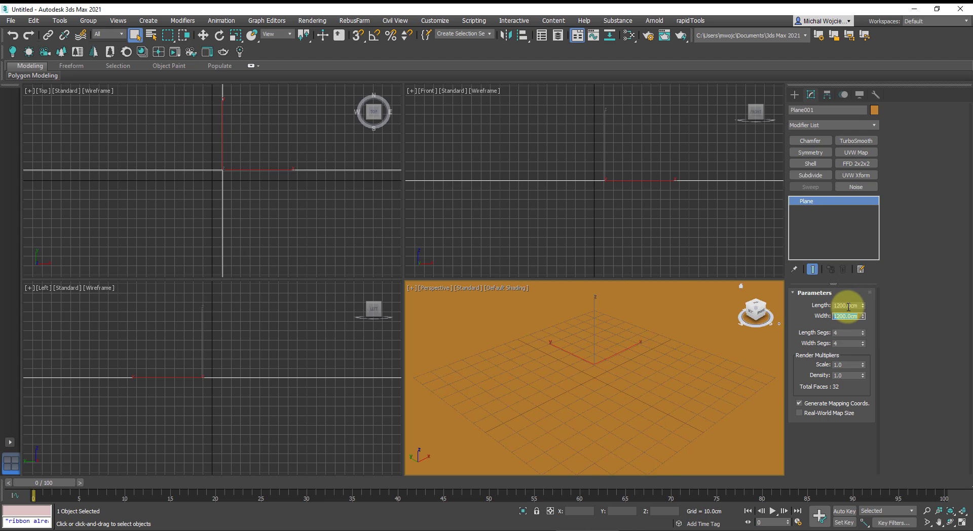
right_click(863, 333)
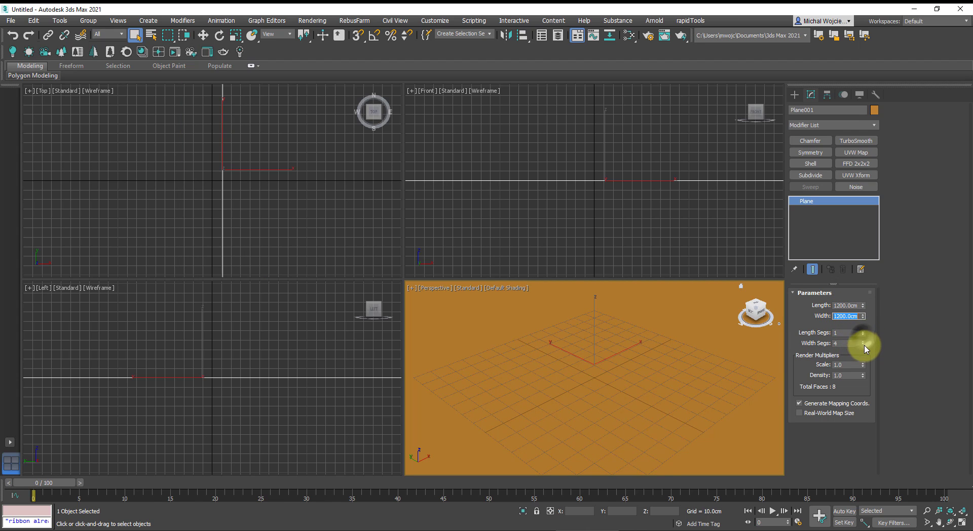
right_click(862, 343)
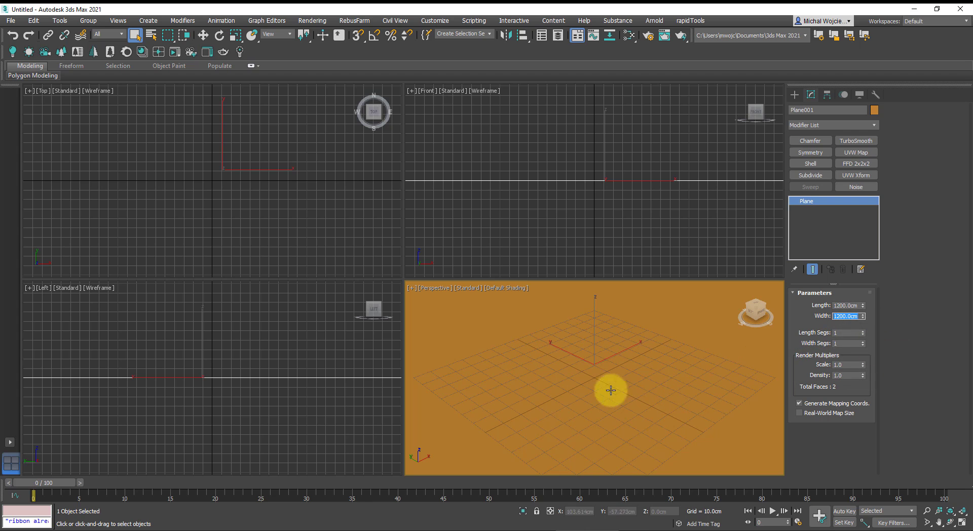
Show the plane in a maximized, shaded Top view with the grid hidden
key(t)
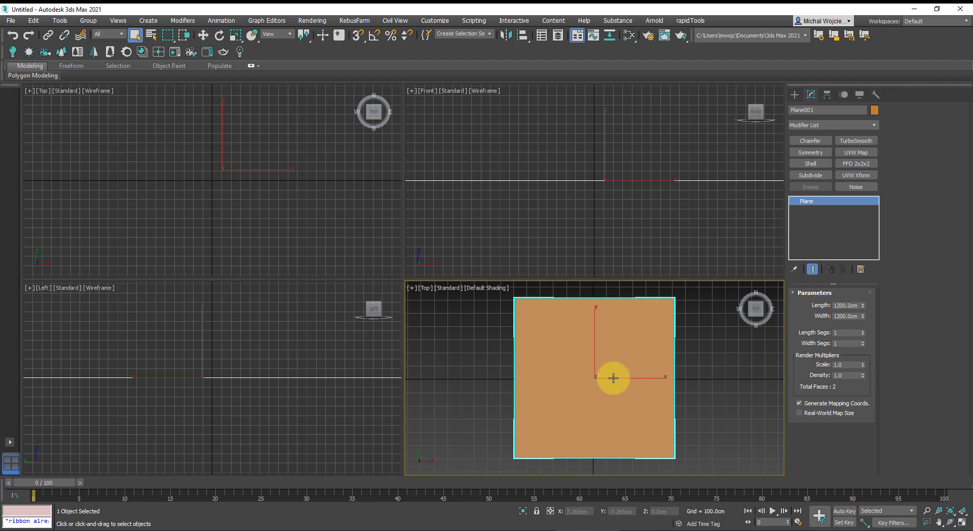
key(g)
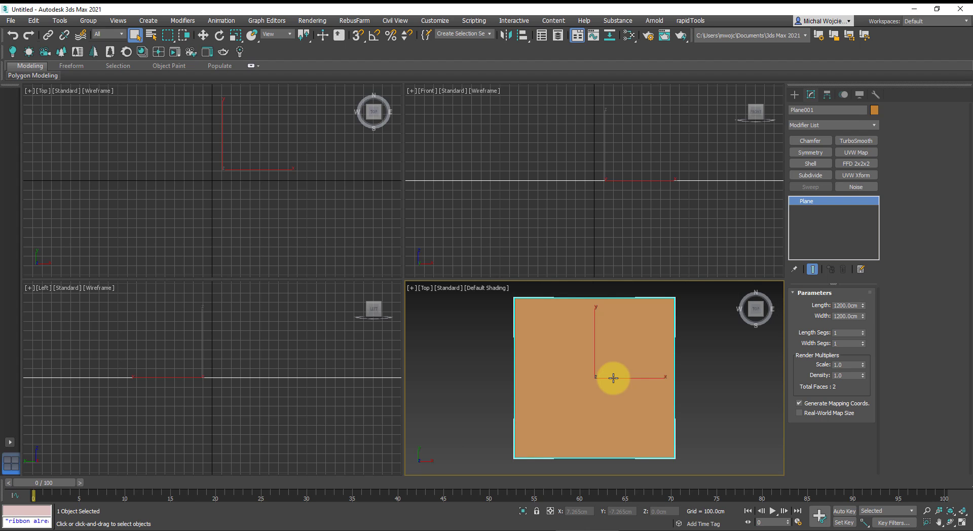
key(alt+w)
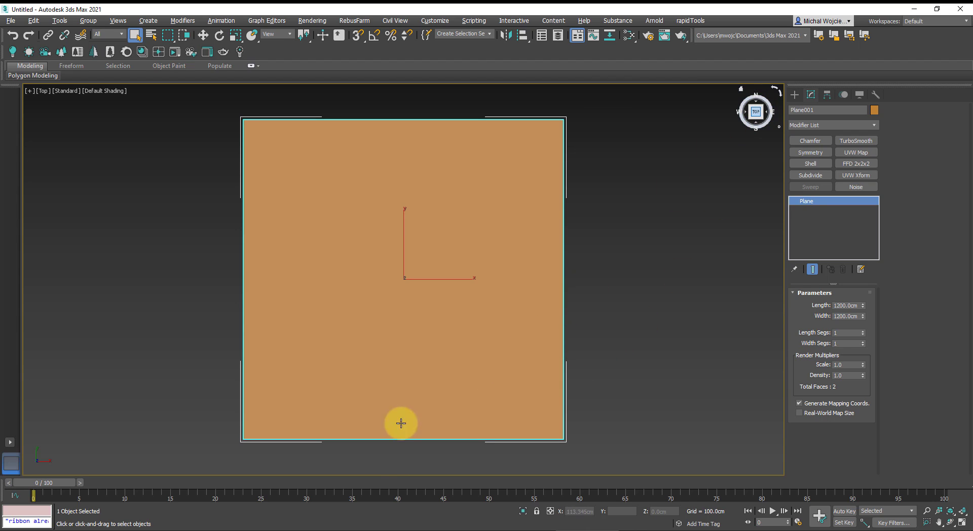
Apply the Terrain_01 image from the How to use Terrain folder directly onto the plane as its texture
click(258, 497)
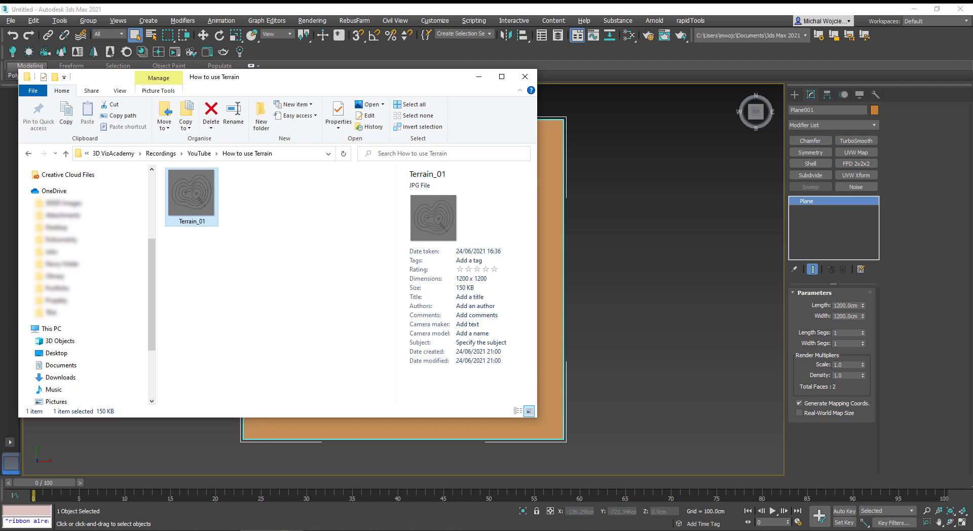
drag(312, 93, 769, 101)
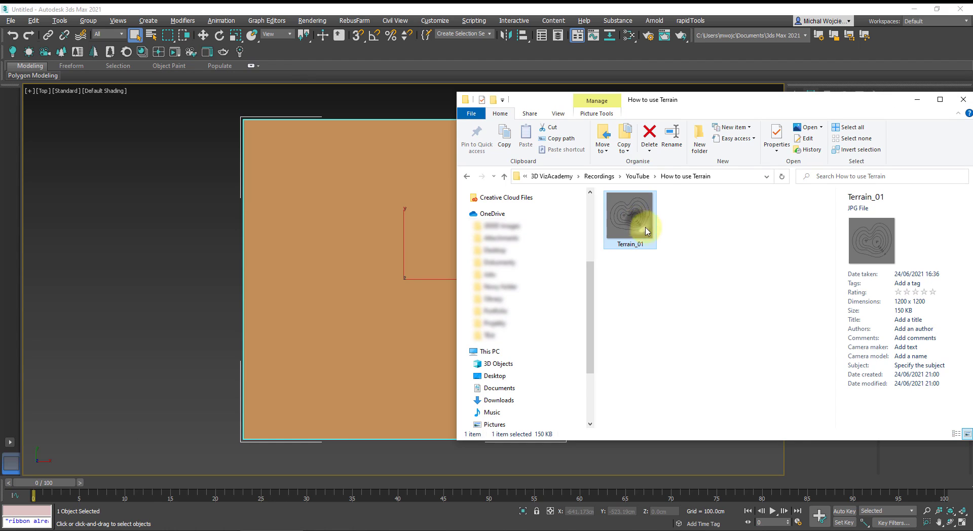
drag(638, 226, 369, 246)
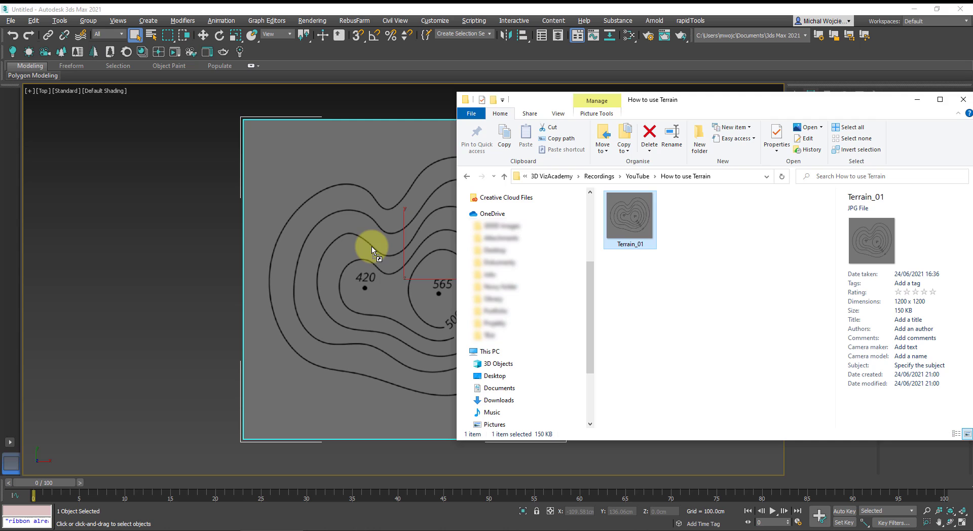
click(121, 267)
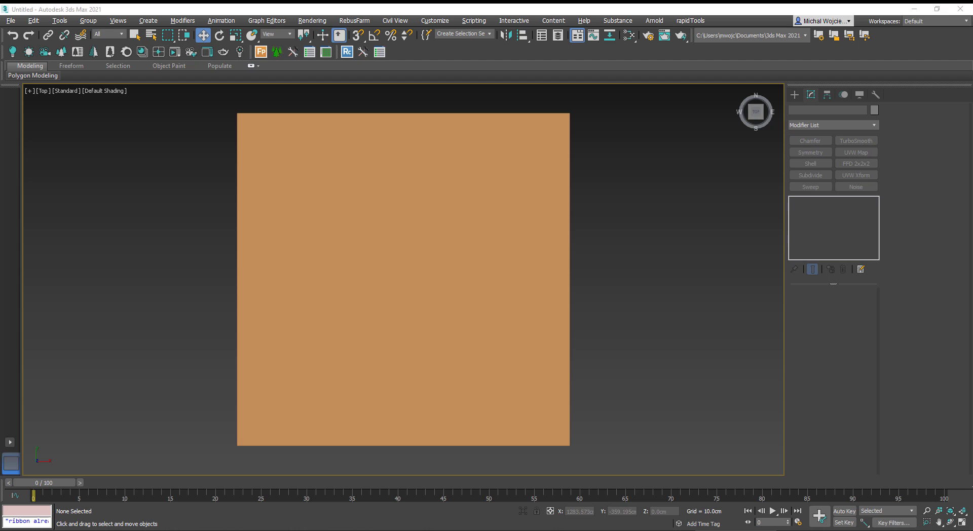
Try to apply the Terrain_01 image from the Terrain folder directly onto the untextured plane
drag(0, 253, 310, 119)
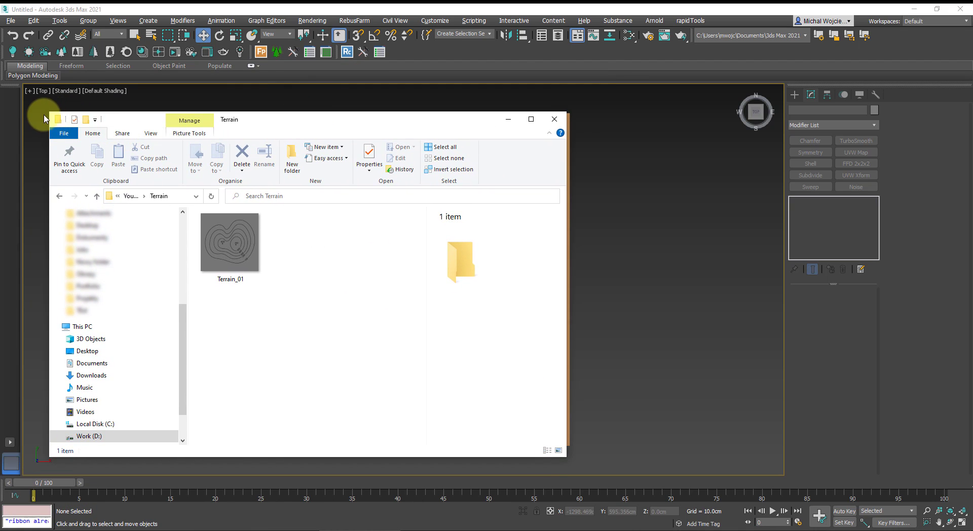
drag(48, 112, 80, 121)
drag(292, 131, 260, 190)
click(249, 303)
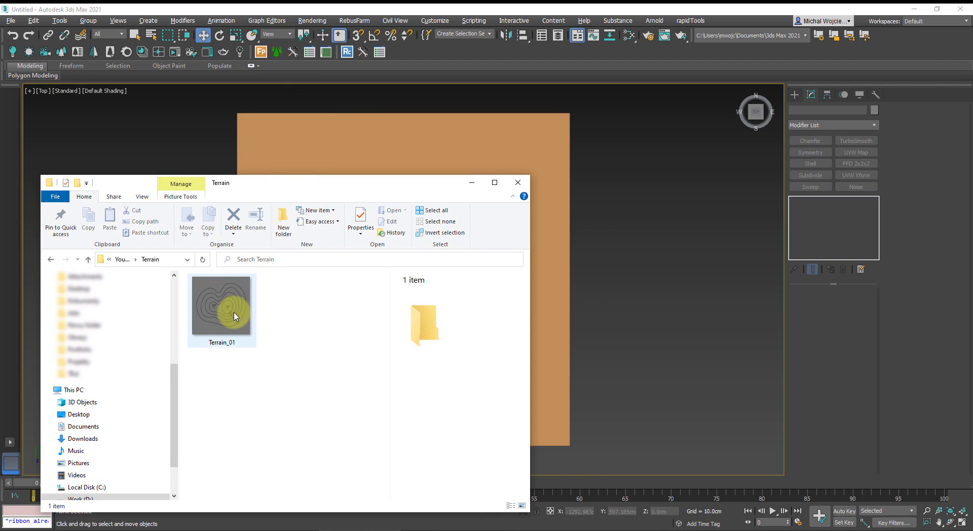
drag(227, 320, 332, 146)
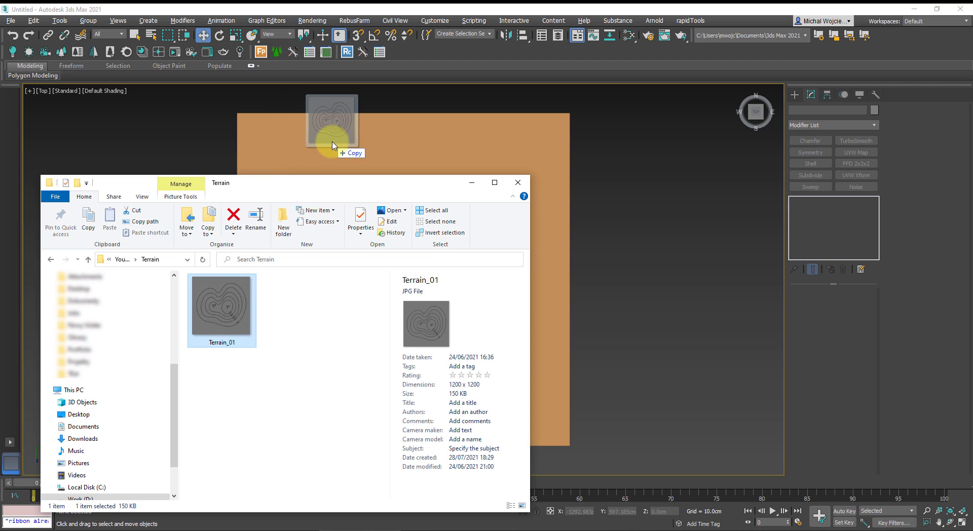
drag(333, 146, 243, 324)
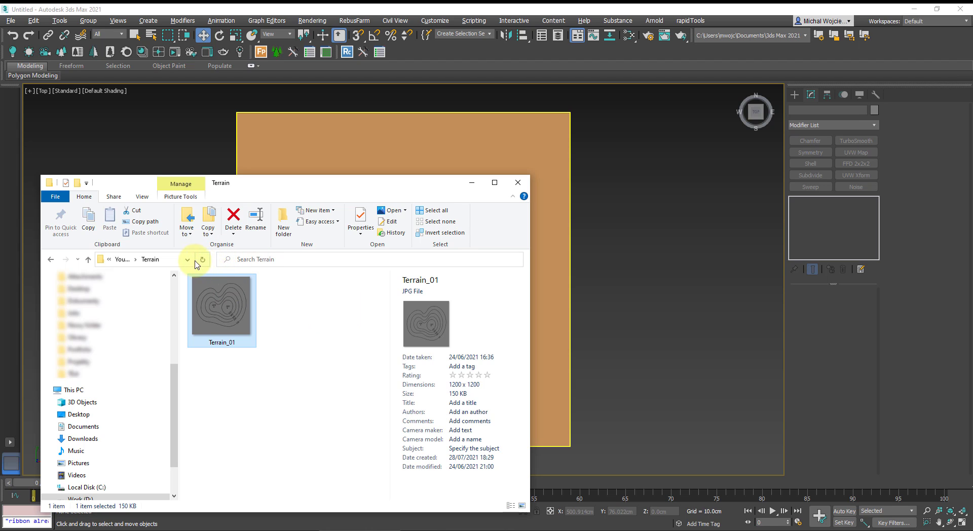
Copy the path of the Terrain folder and minimize the file browser window
drag(329, 187, 355, 137)
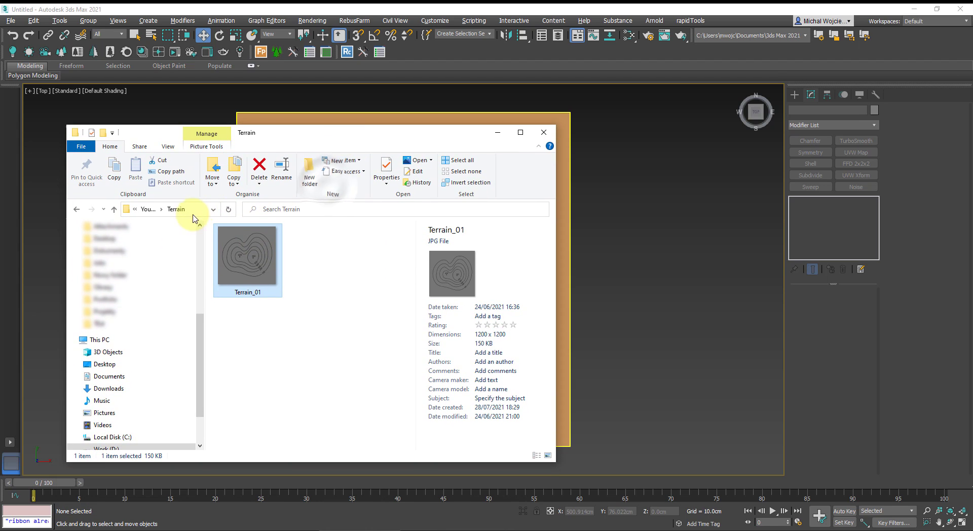
click(195, 210)
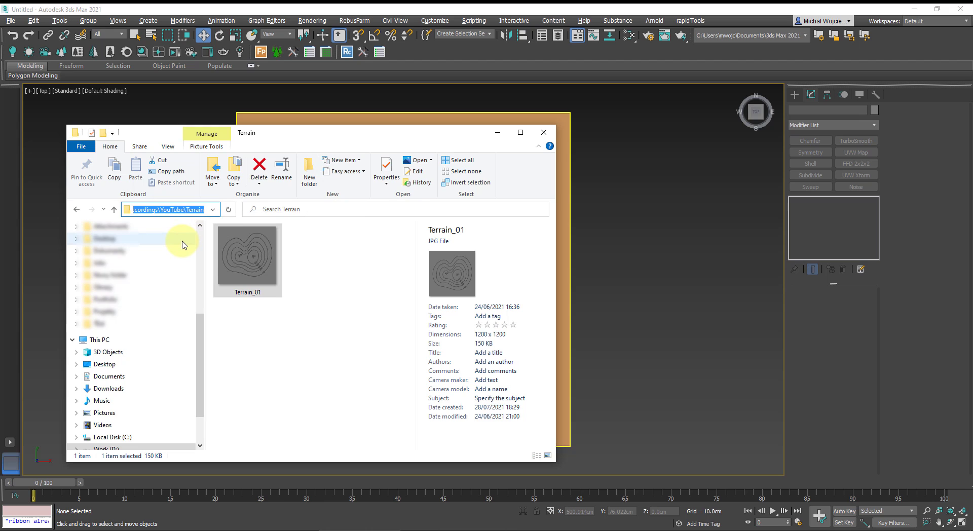
right_click(196, 209)
click(224, 242)
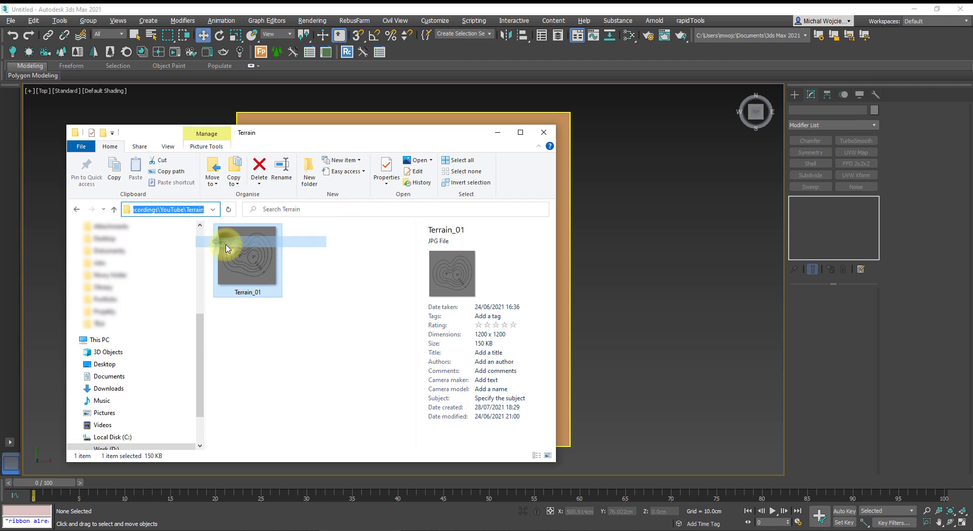
click(363, 312)
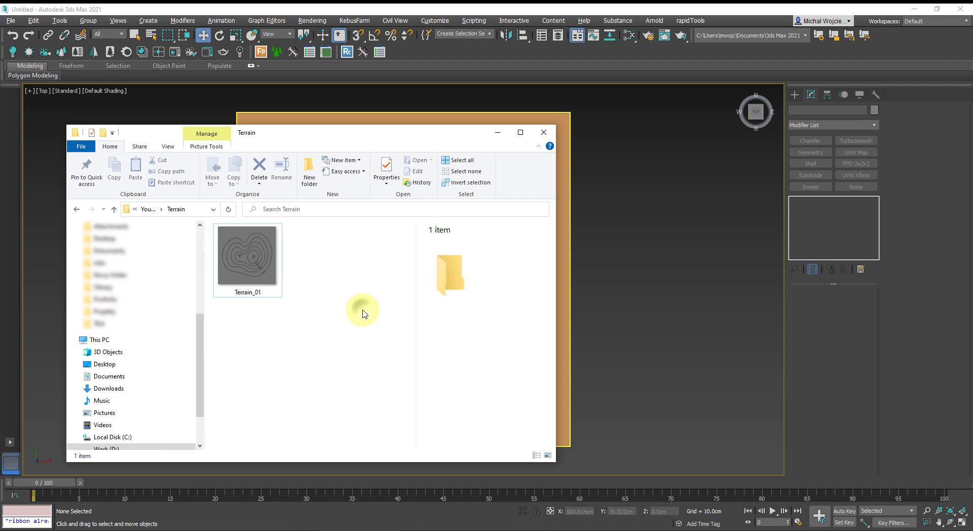
click(499, 135)
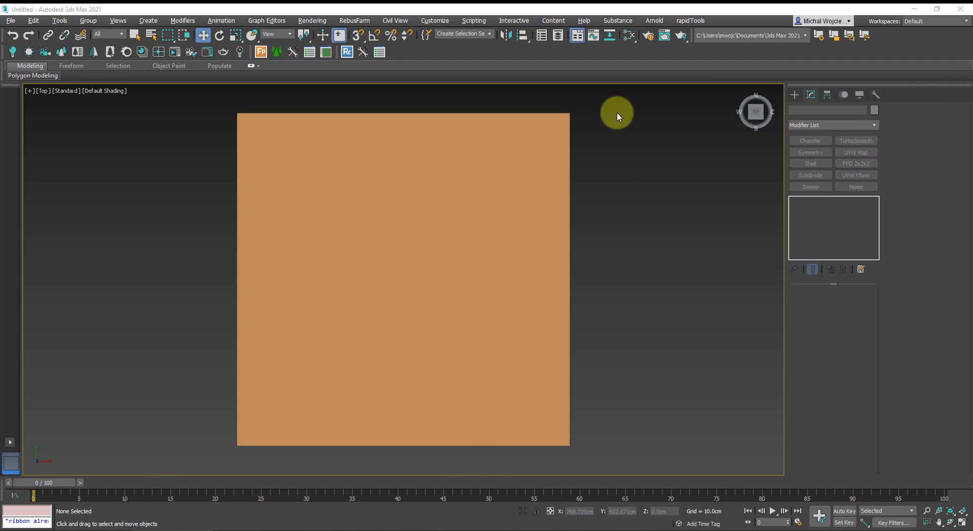
Open the Slate Material Editor in 3ds Max and place its window over the viewport
click(634, 212)
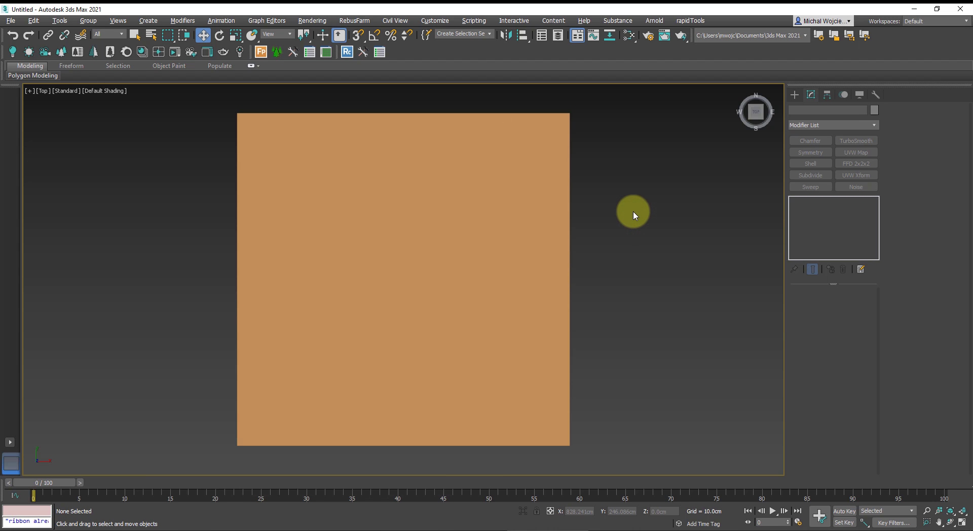
click(629, 36)
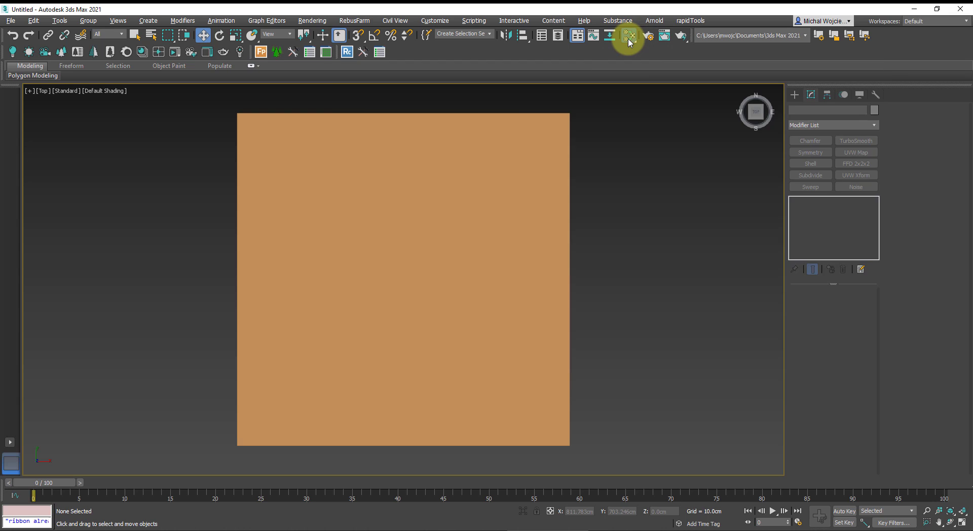
drag(582, 66, 408, 101)
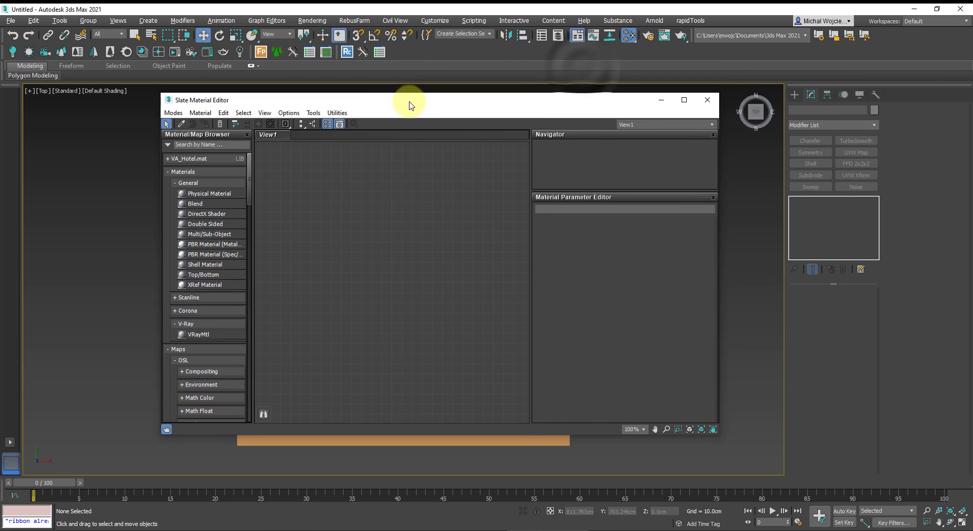
Switch the Material Editor to compact mode and back to Slate mode
click(177, 112)
click(189, 123)
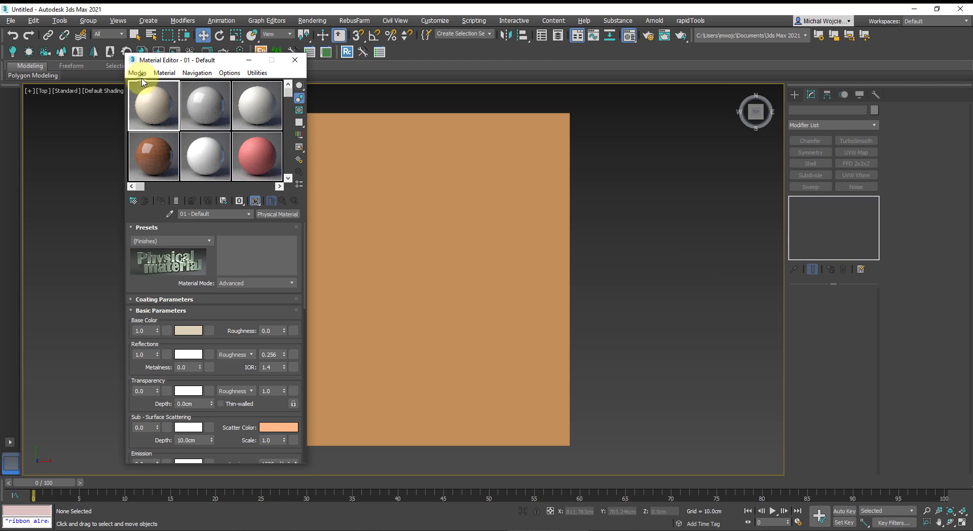
click(138, 74)
click(154, 96)
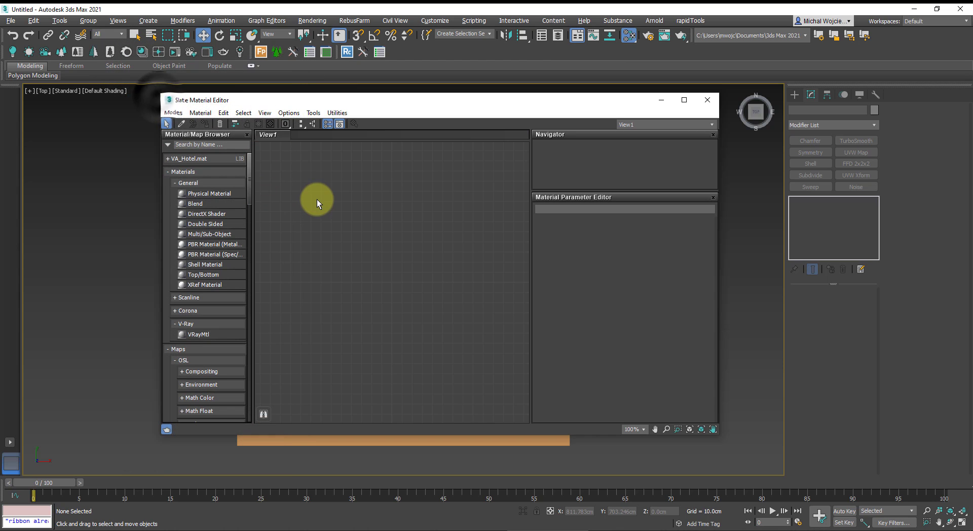
Add a Physical Material node to the Slate Material Editor's active view
drag(357, 101, 374, 109)
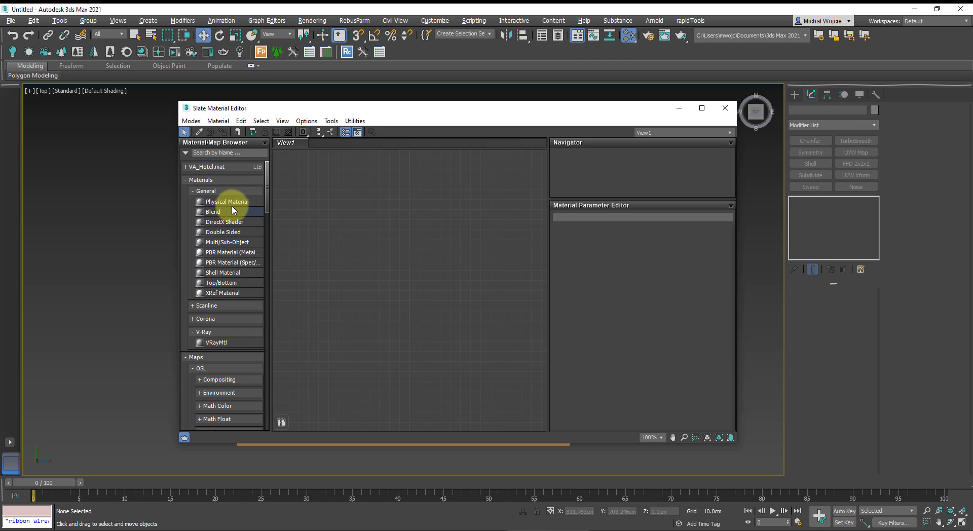
drag(230, 207, 431, 209)
scroll(348, 319, down, 1)
middle_drag(348, 319, 373, 293)
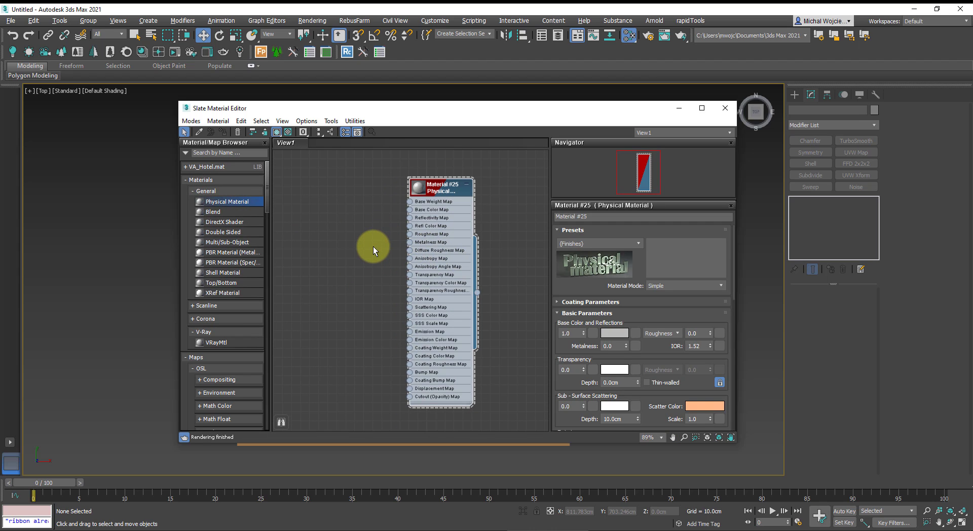
middle_drag(364, 250, 381, 250)
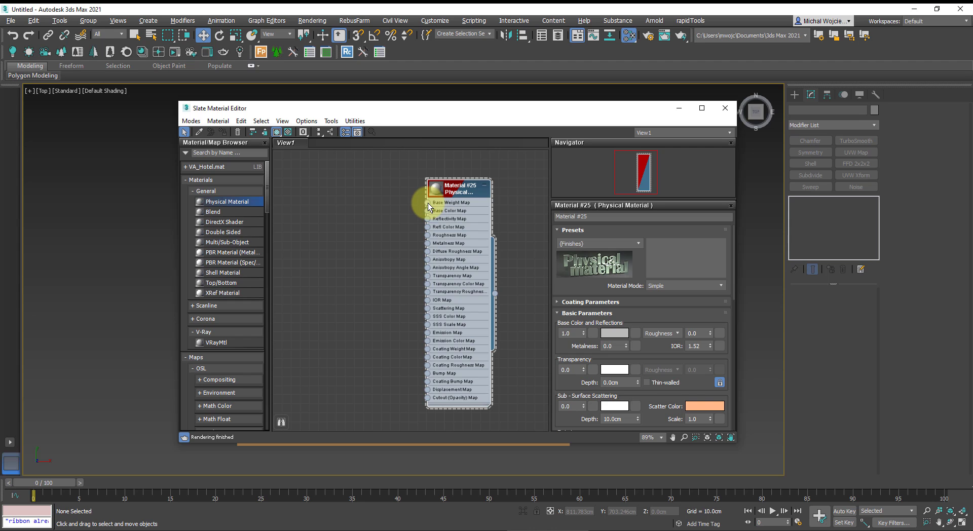
Create a Bitmap map wired to the Base Weight Map input of the Physical Material
drag(428, 203, 350, 211)
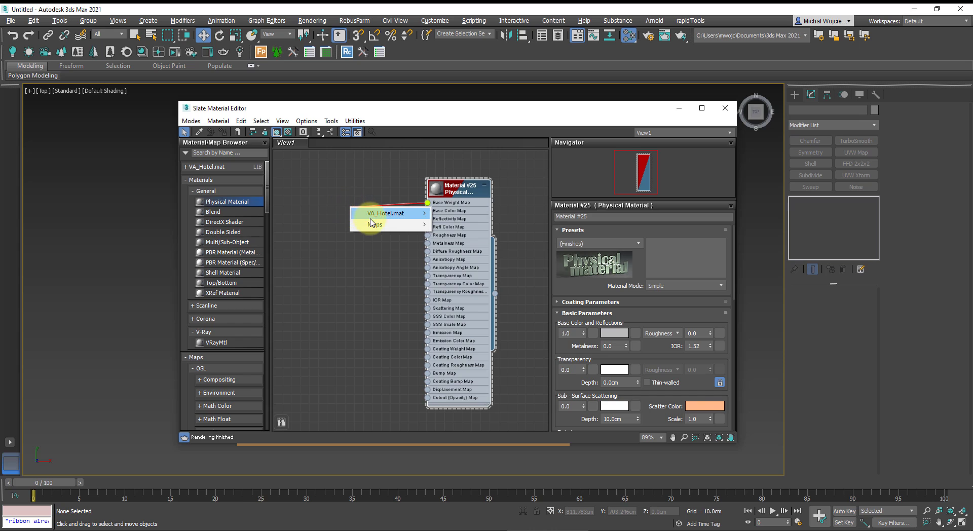
click(372, 184)
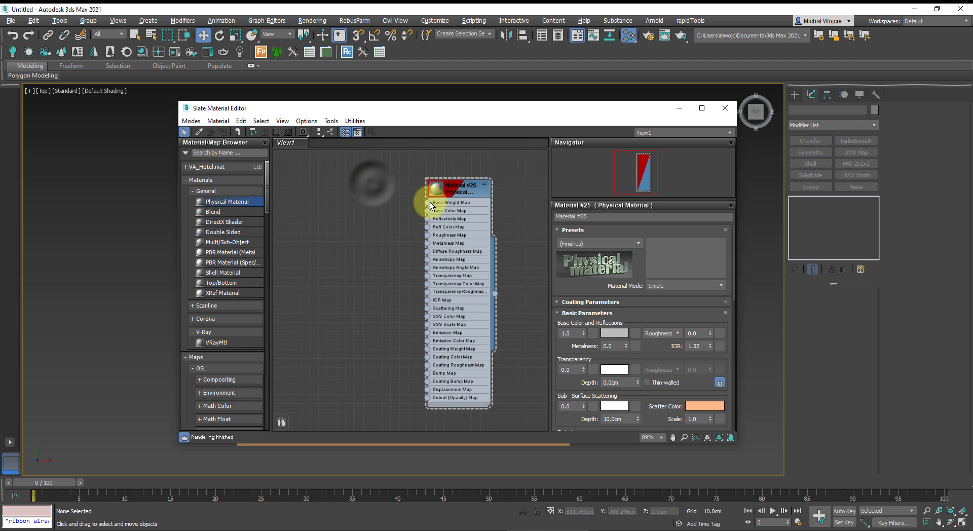
drag(428, 203, 355, 210)
mouse_move(377, 228)
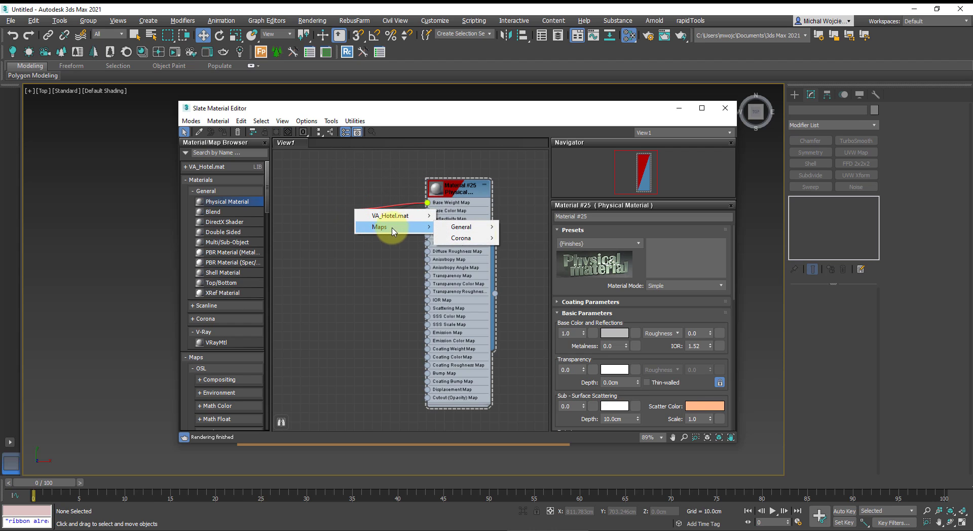
mouse_move(480, 233)
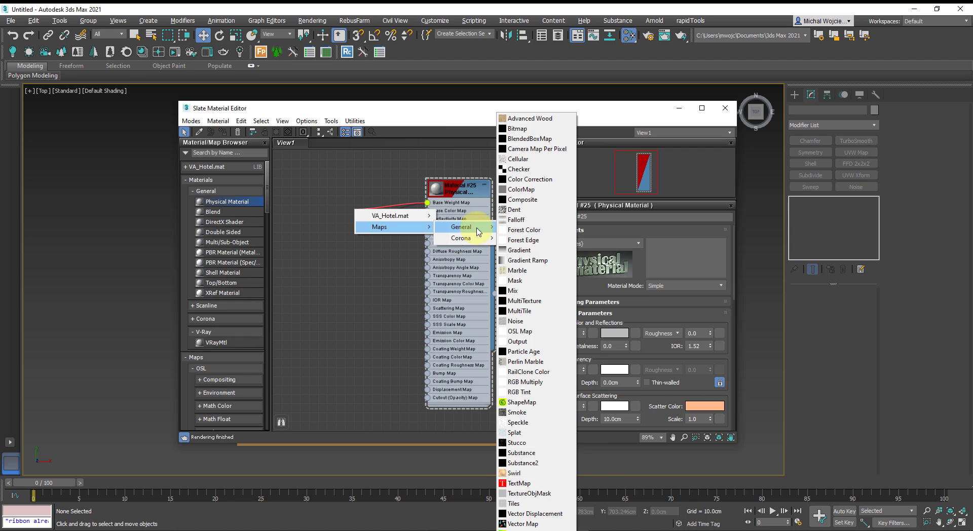
click(525, 130)
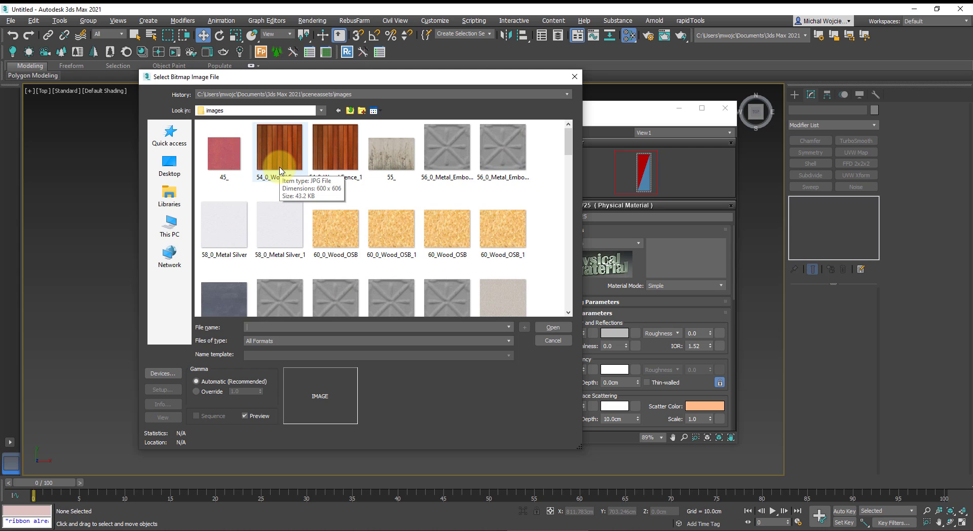
Load the Terrain_01 image into the Bitmap map from the copied folder path D:\3D VizAcademy\Recordings\YouTube\Terrain
key(ctrl+v)
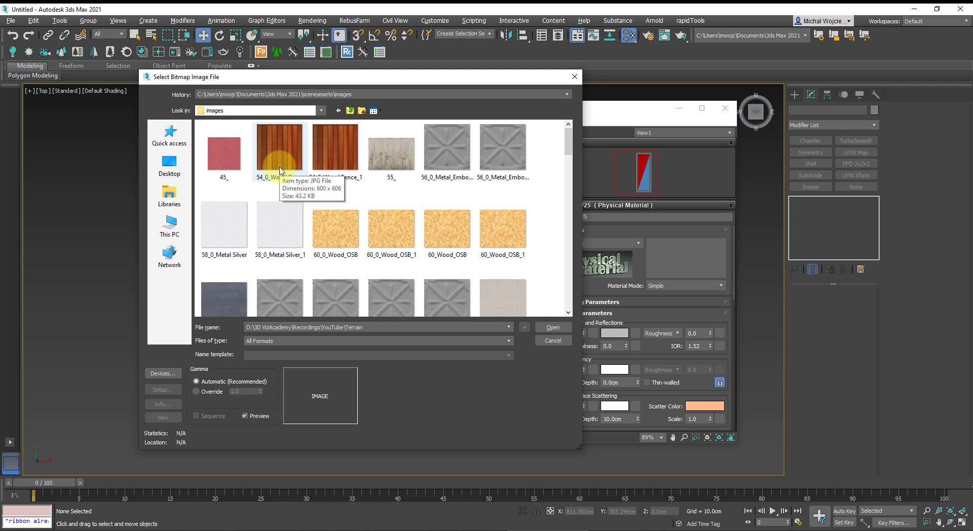
click(383, 329)
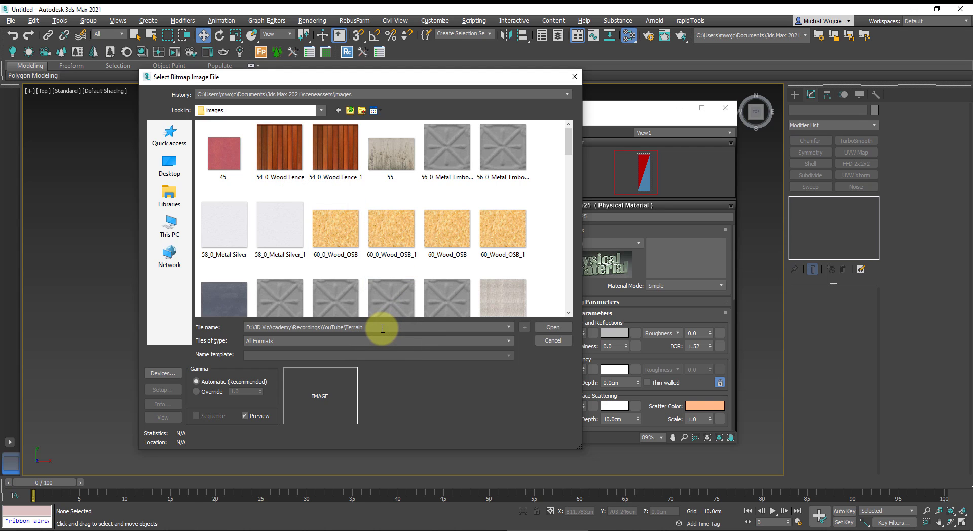
key(Return)
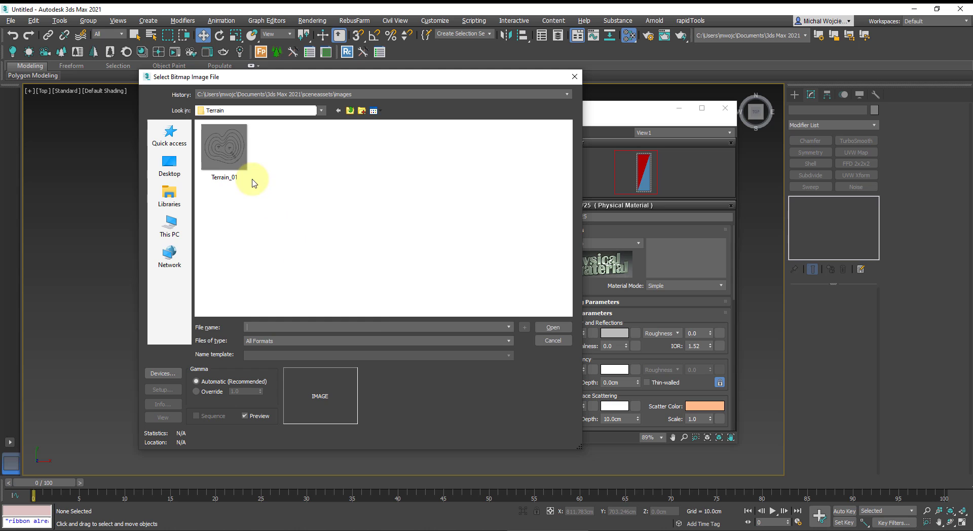
click(225, 158)
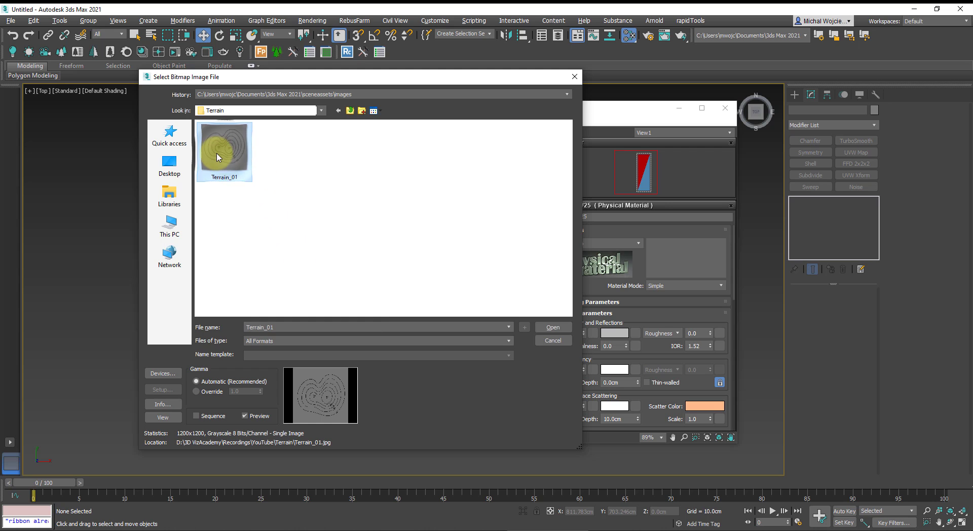
click(553, 328)
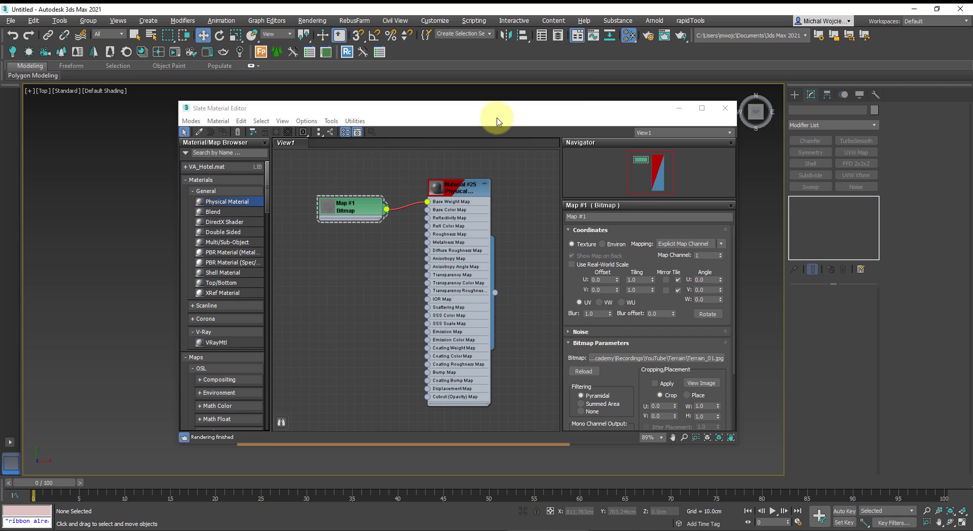
Uncover the plane in the viewport and assign the new Physical Material to it
drag(496, 117, 409, 187)
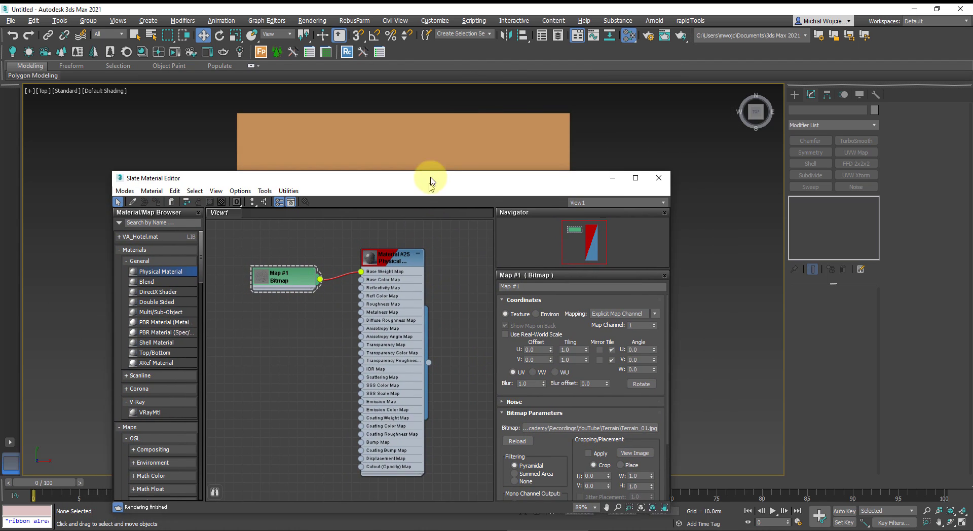
drag(431, 181, 433, 186)
click(421, 138)
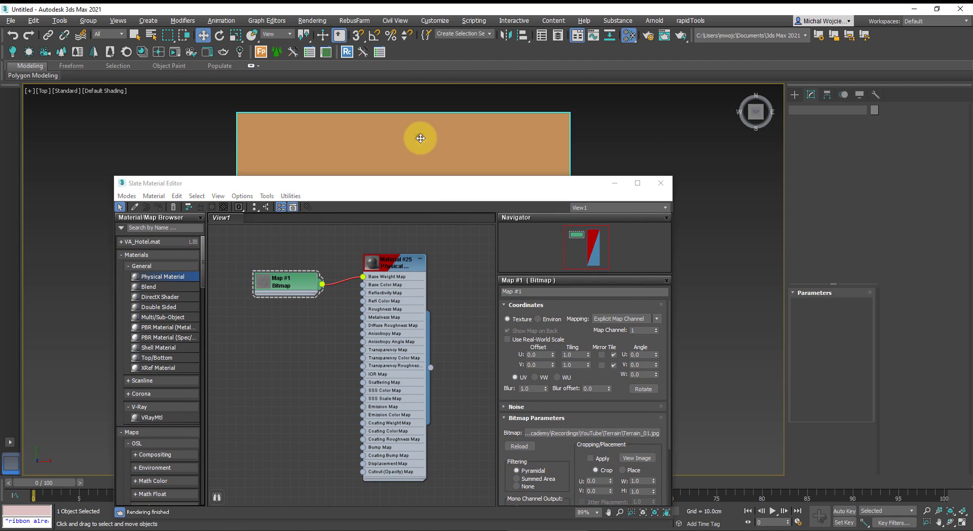
click(437, 253)
double_click(397, 300)
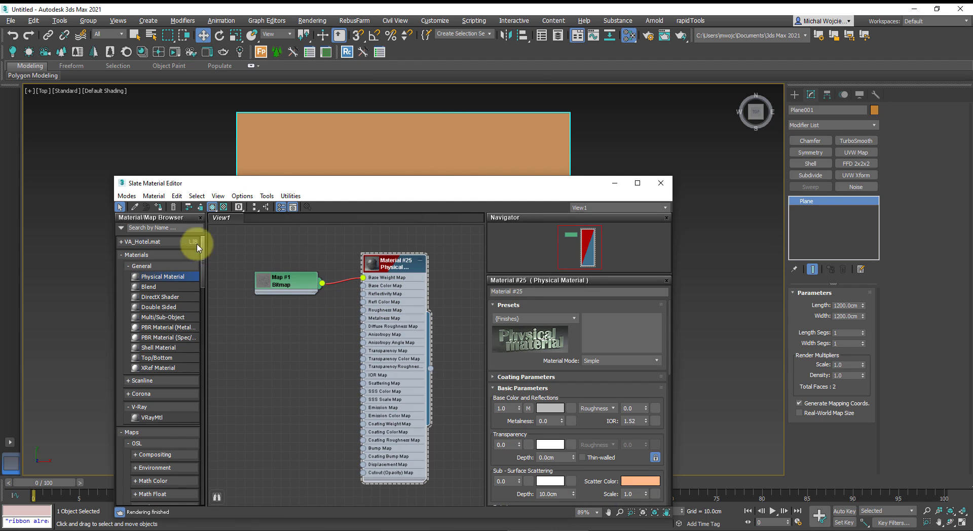
click(159, 208)
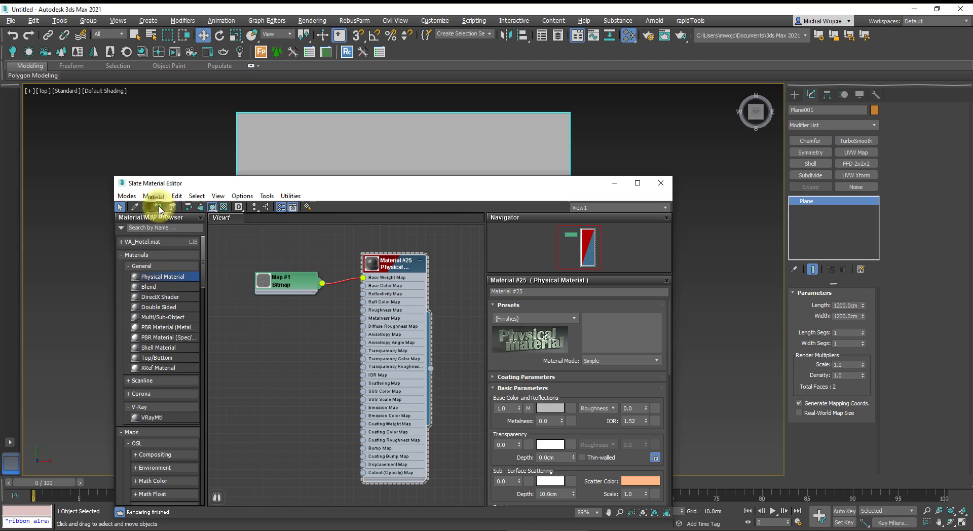
Show the Terrain_01 bitmap shaded on the plane in the viewport and minimize the Material Editor
drag(398, 183, 426, 154)
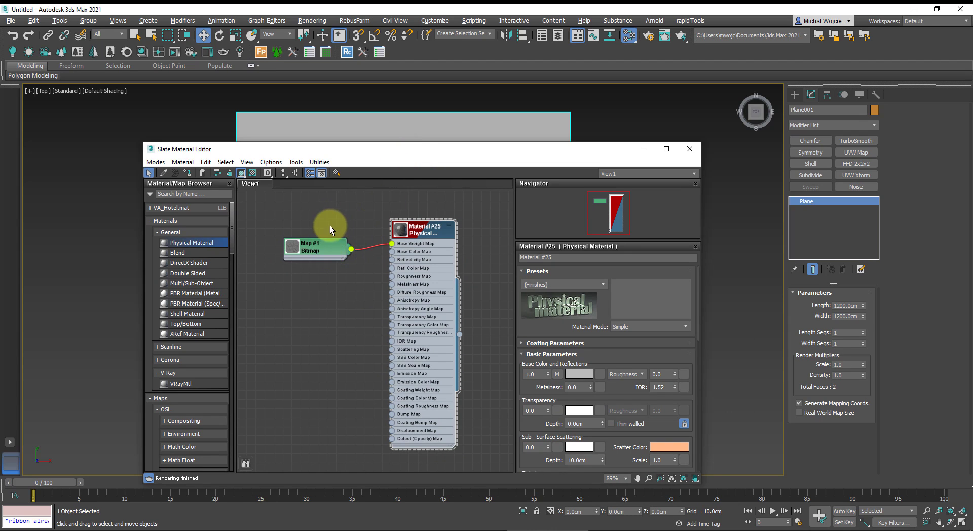
double_click(324, 242)
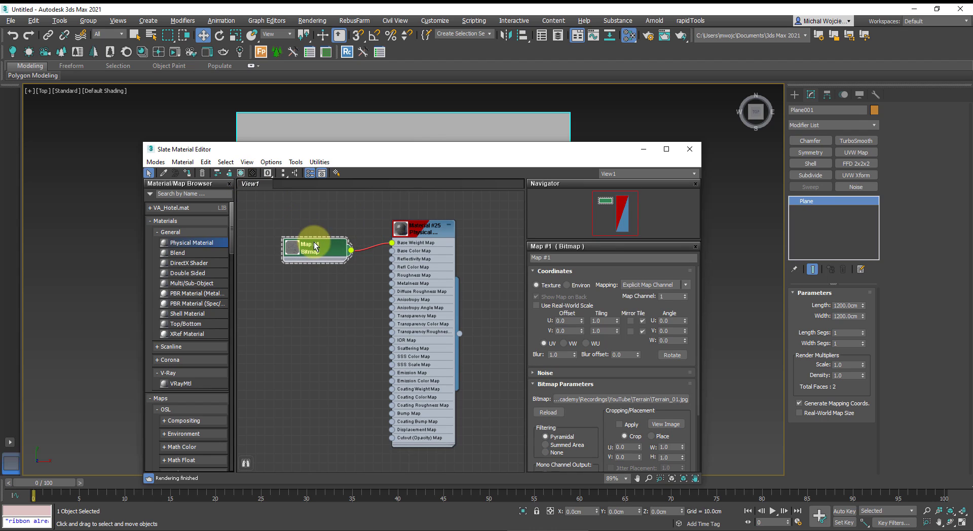
click(242, 173)
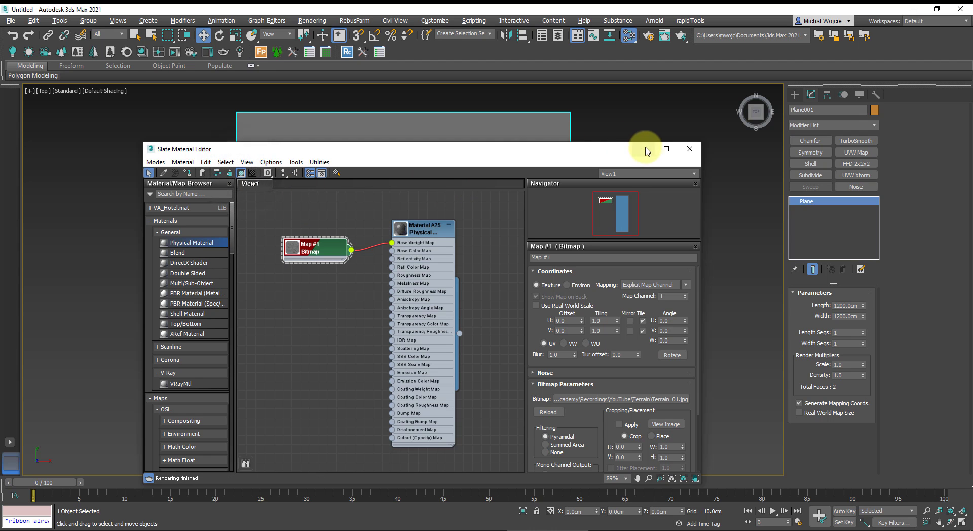
drag(571, 159, 520, 251)
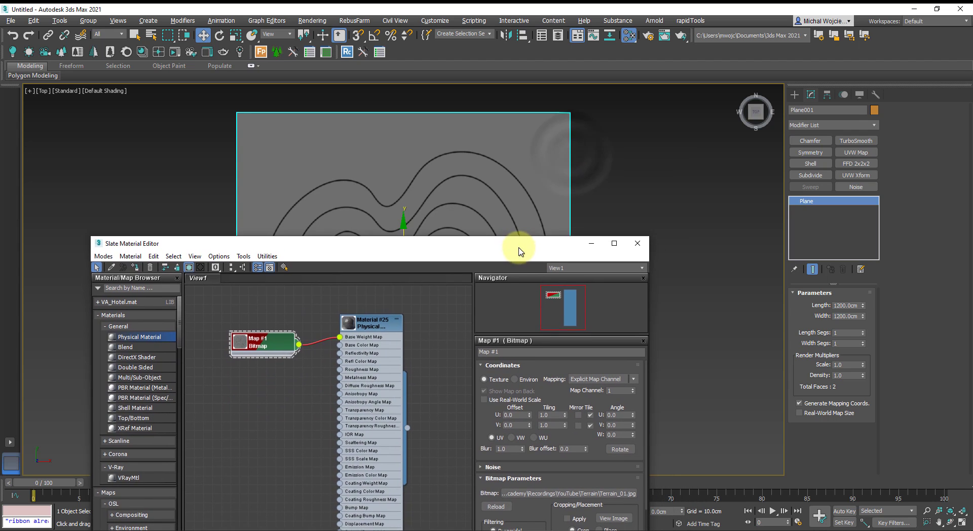
click(596, 247)
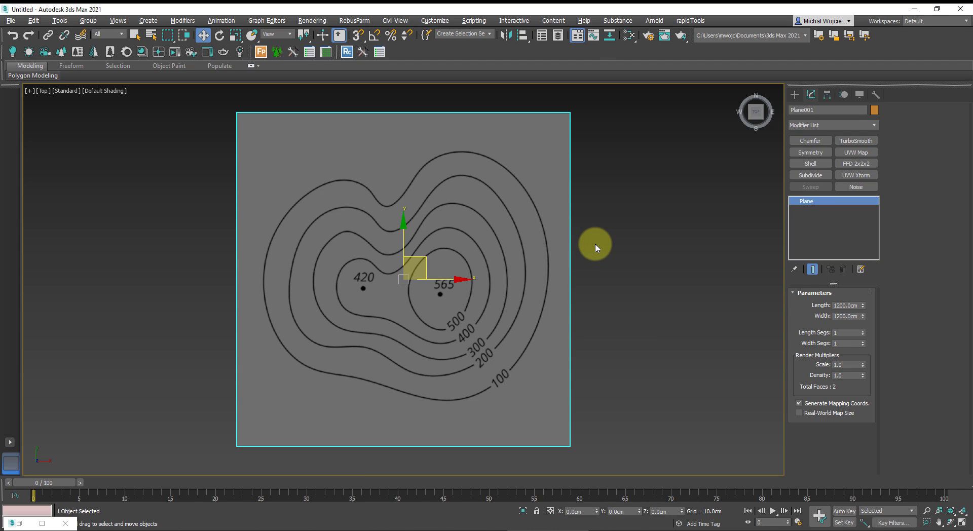
Turn on Real-World Map Size for the plane, examine its effect on the texture up close, and turn it off again
click(807, 414)
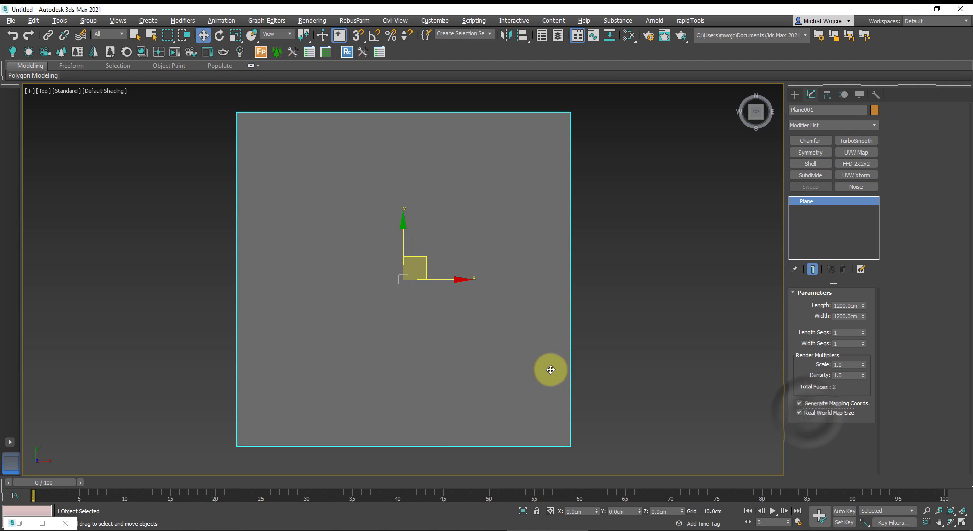
scroll(551, 370, up, 5)
scroll(549, 369, up, 5)
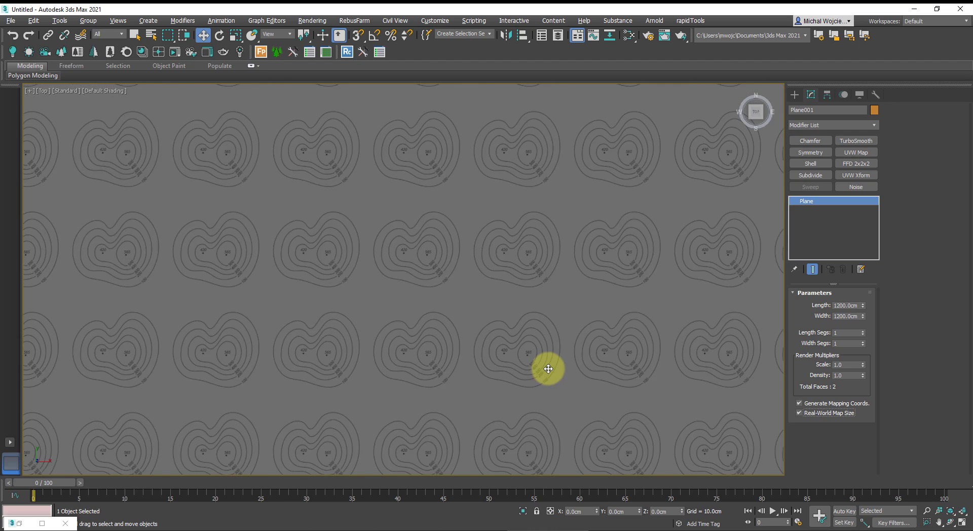
scroll(550, 369, up, 8)
scroll(549, 368, down, 12)
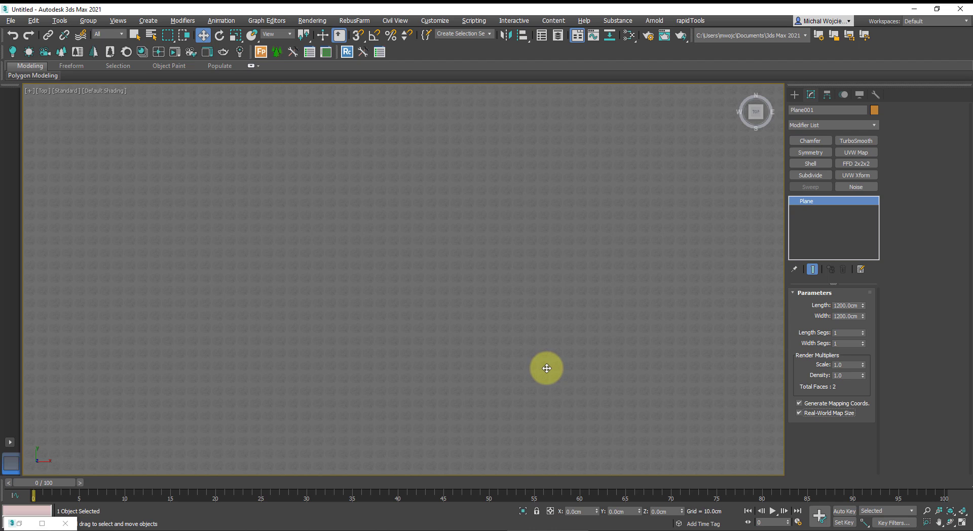
scroll(547, 369, down, 10)
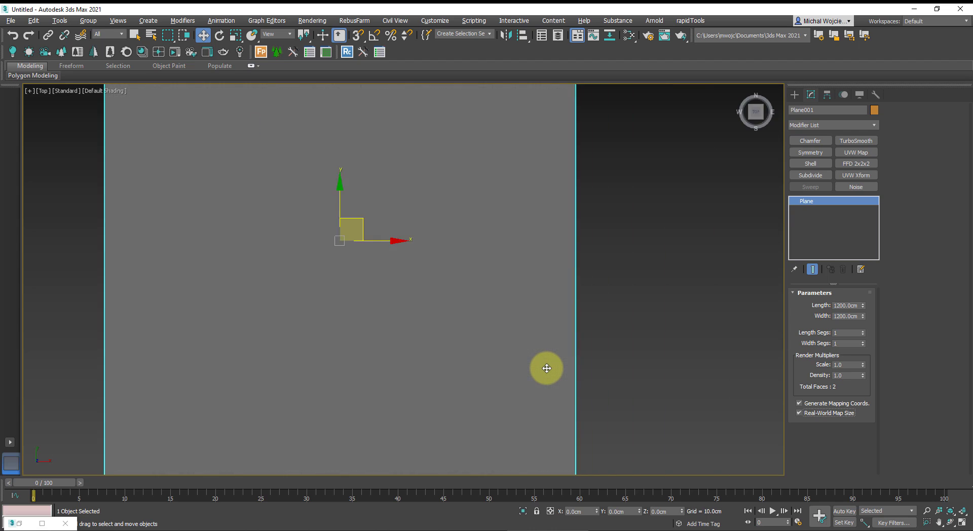
scroll(547, 369, up, 3)
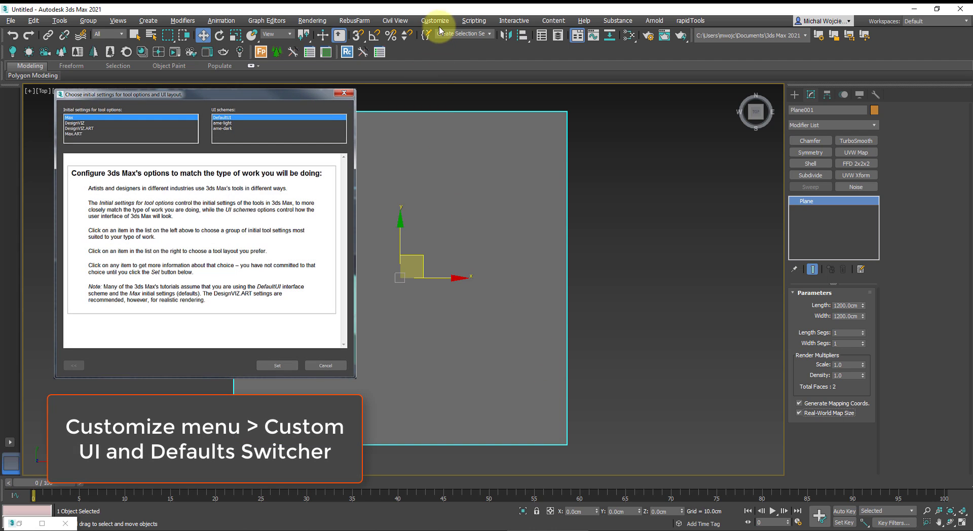
click(810, 416)
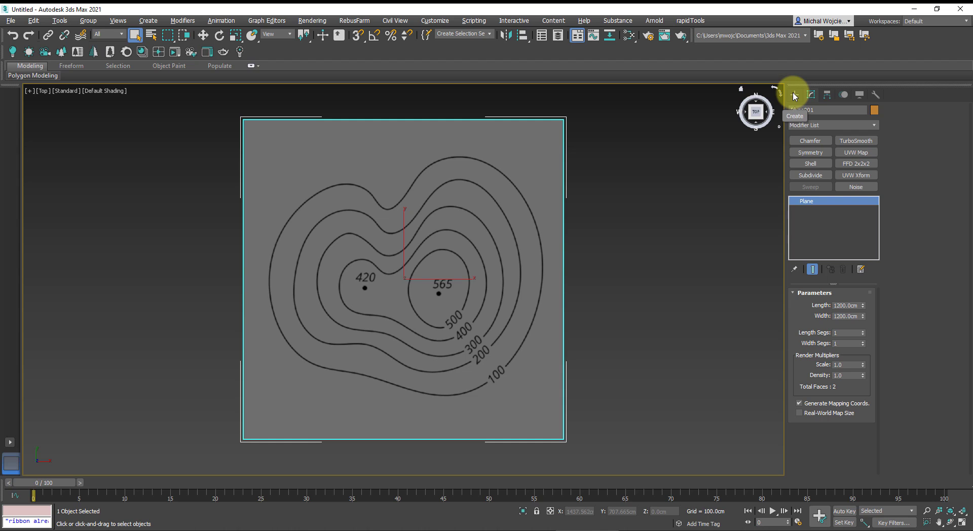
Trace the upper part of the 100 contour with the Line tool, from its left side to the crest of the right-hand lobe
click(794, 95)
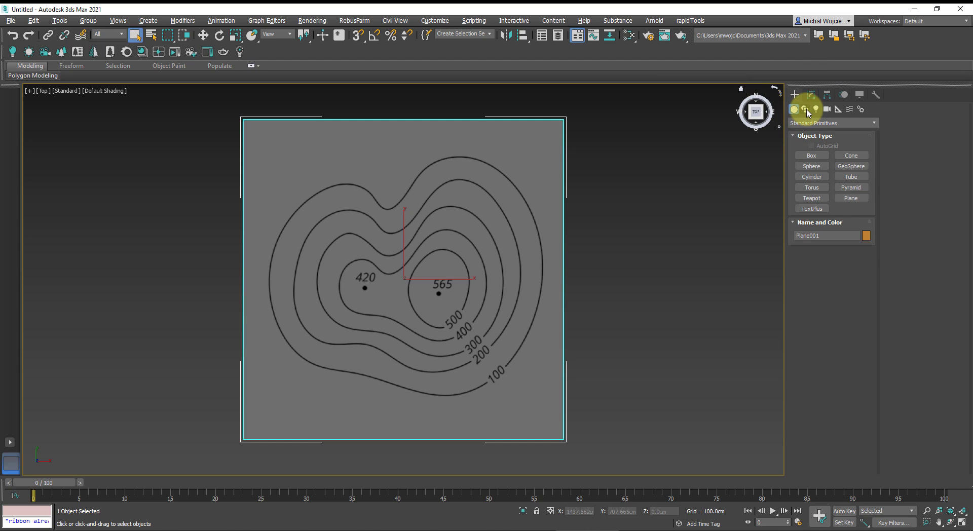
click(807, 111)
scroll(322, 269, up, 3)
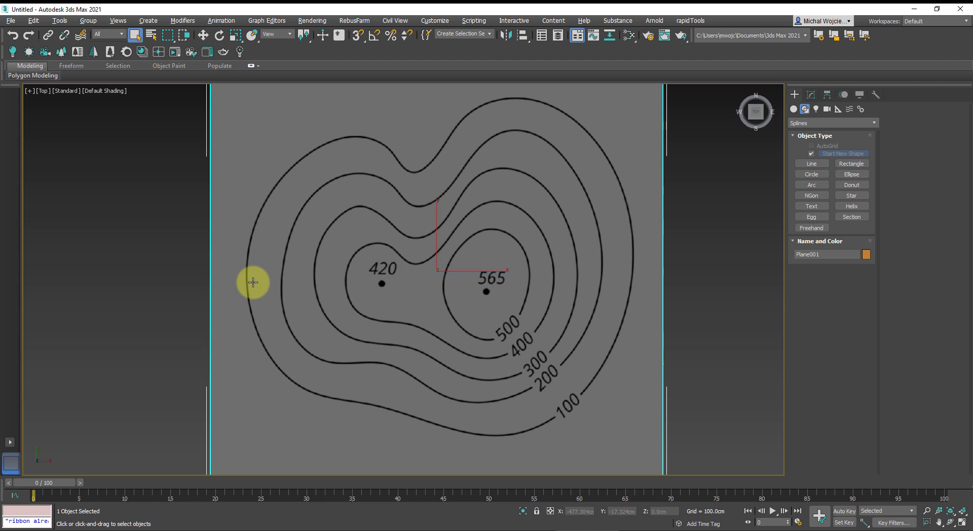
click(812, 166)
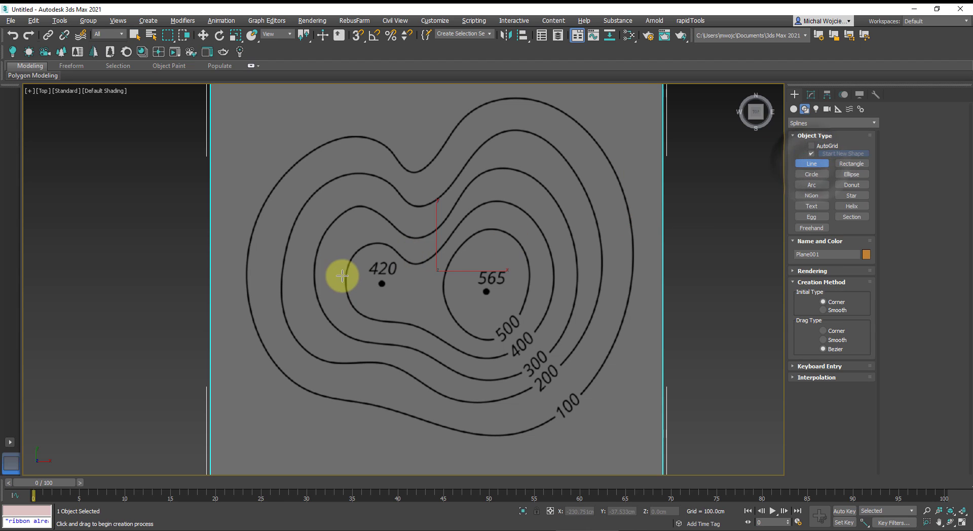
middle_drag(341, 276, 326, 275)
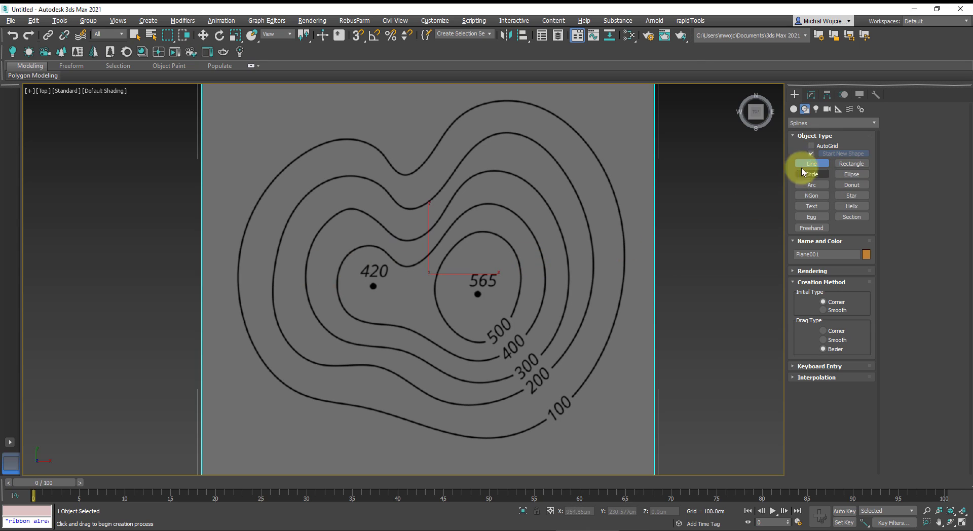
click(239, 263)
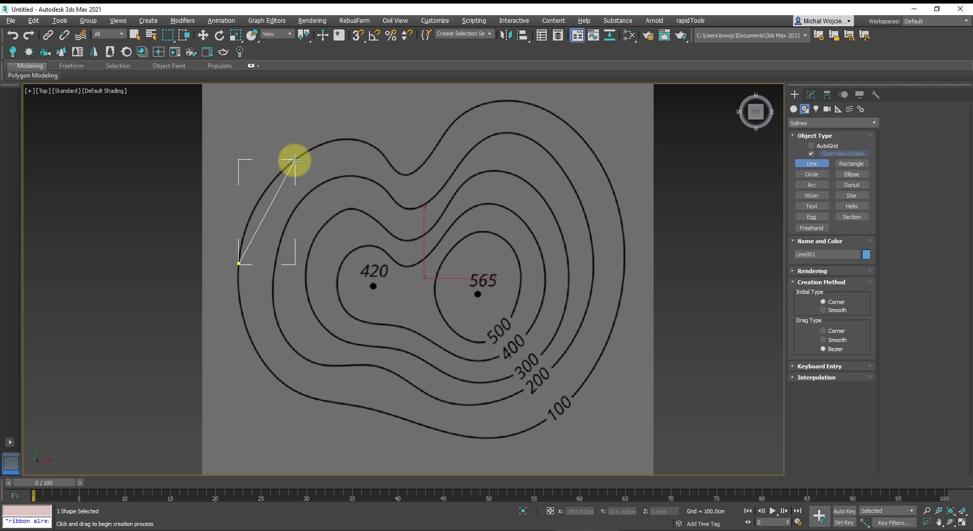
drag(295, 159, 344, 116)
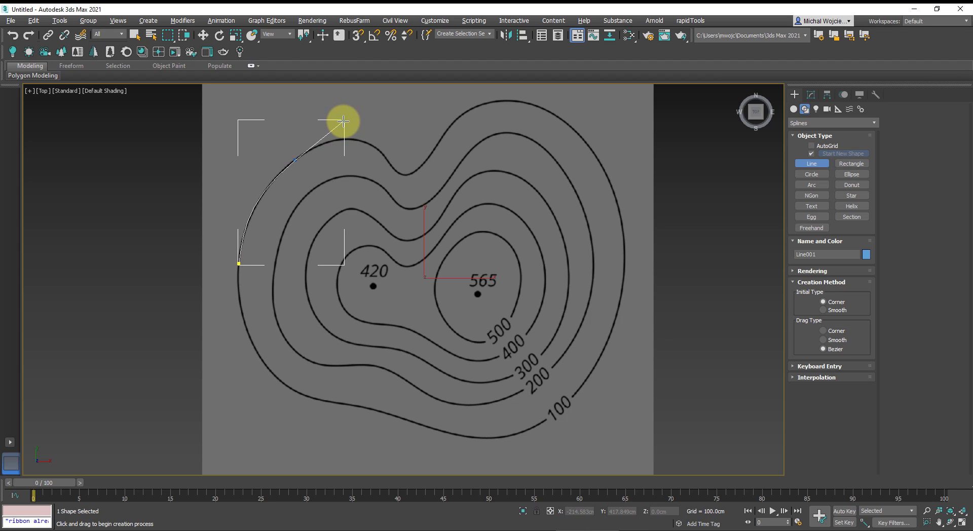
click(387, 158)
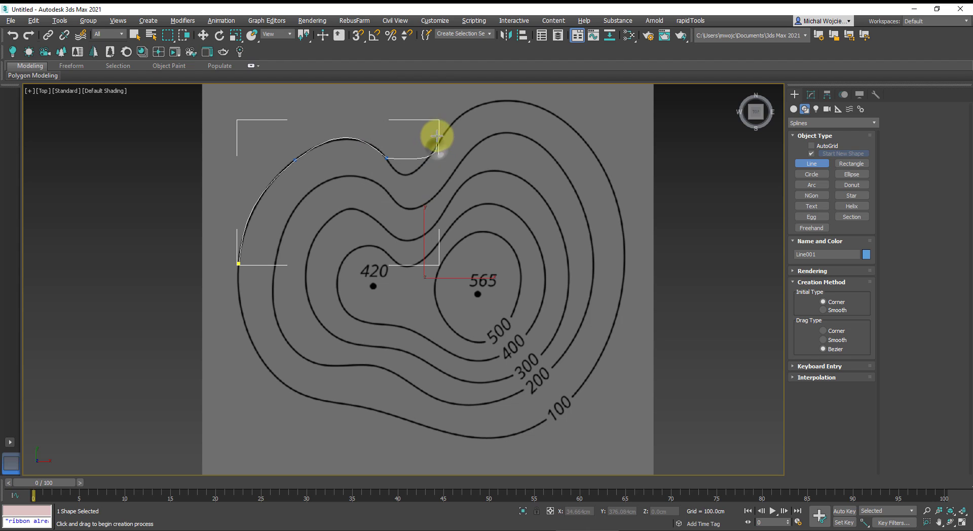
drag(437, 136, 468, 118)
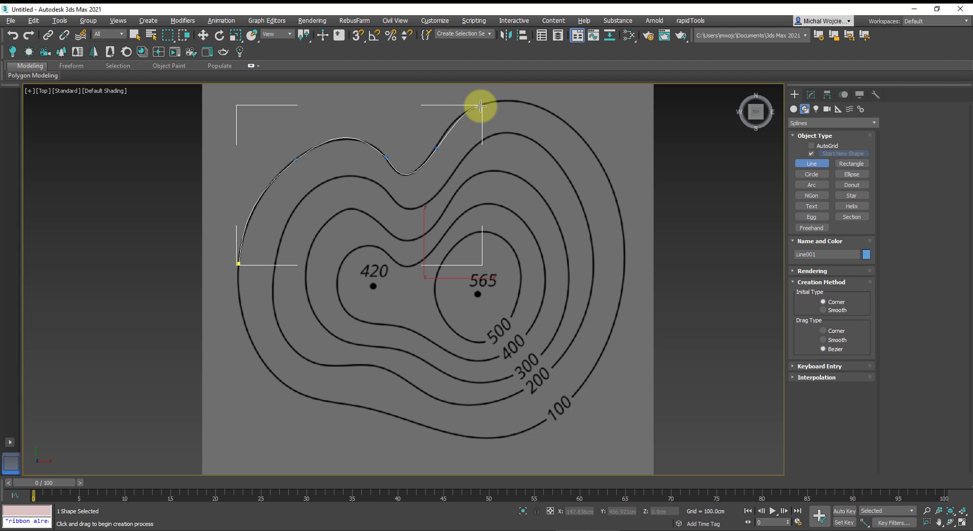
drag(508, 100, 549, 100)
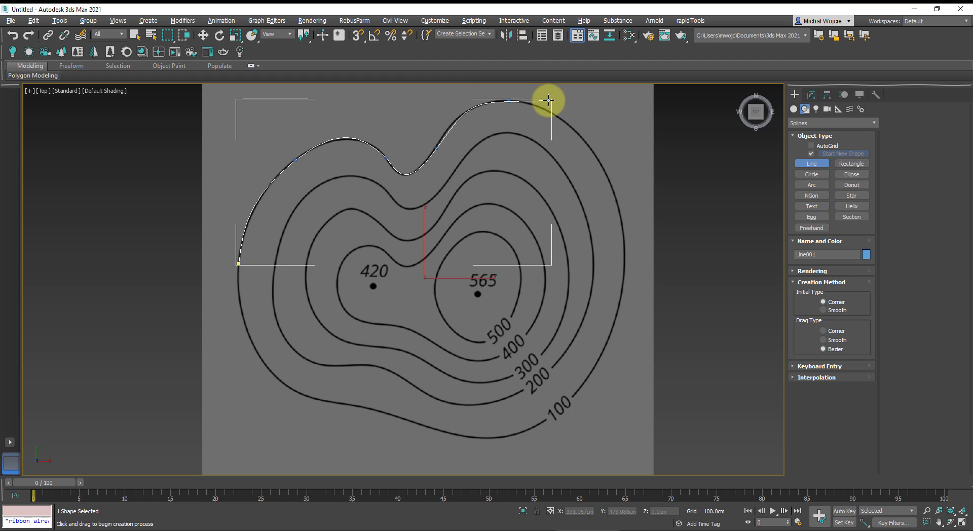
Continue the spline down the right side and along the underside of the 100 contour, and close it at its starting vertex
click(624, 229)
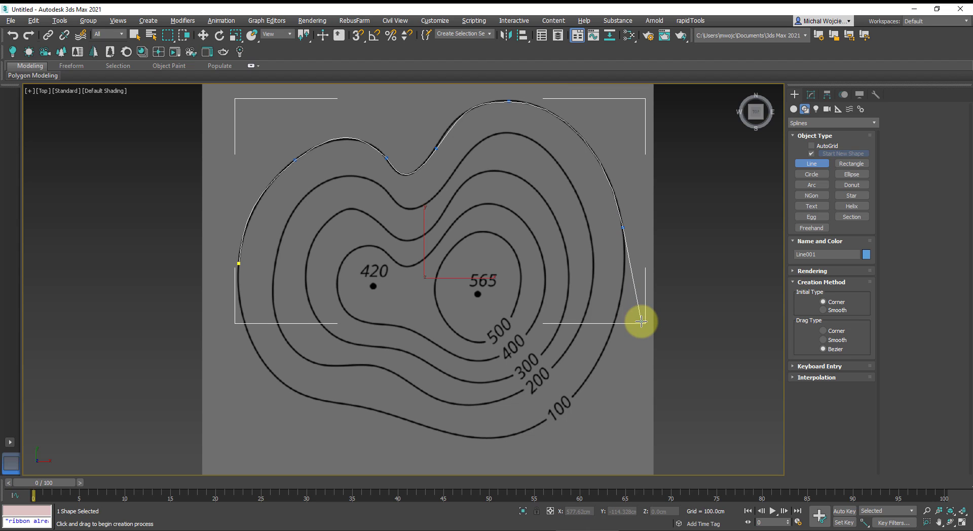
click(534, 428)
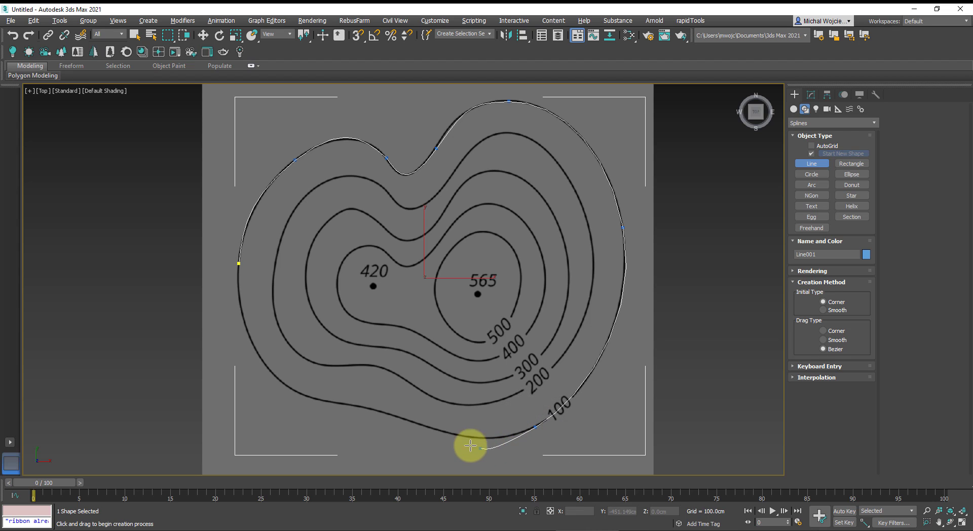
click(387, 413)
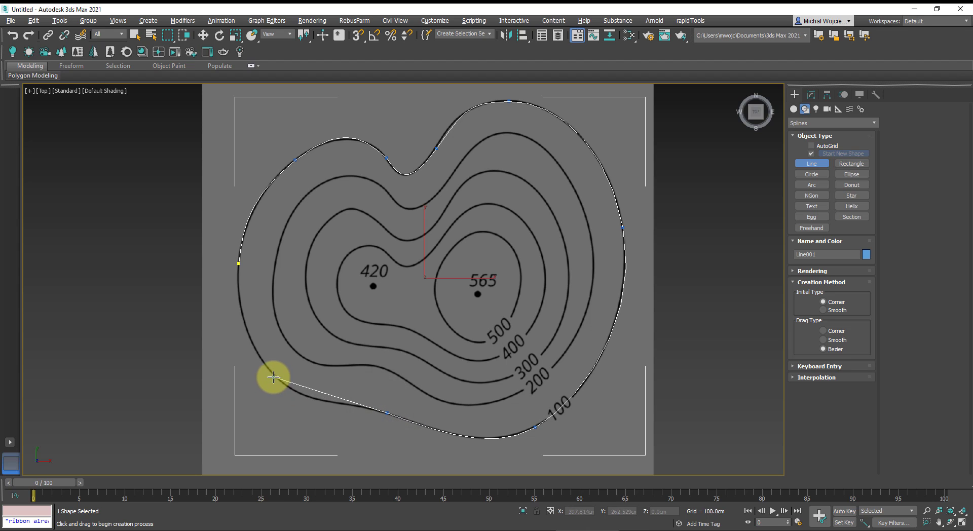
drag(266, 365, 257, 337)
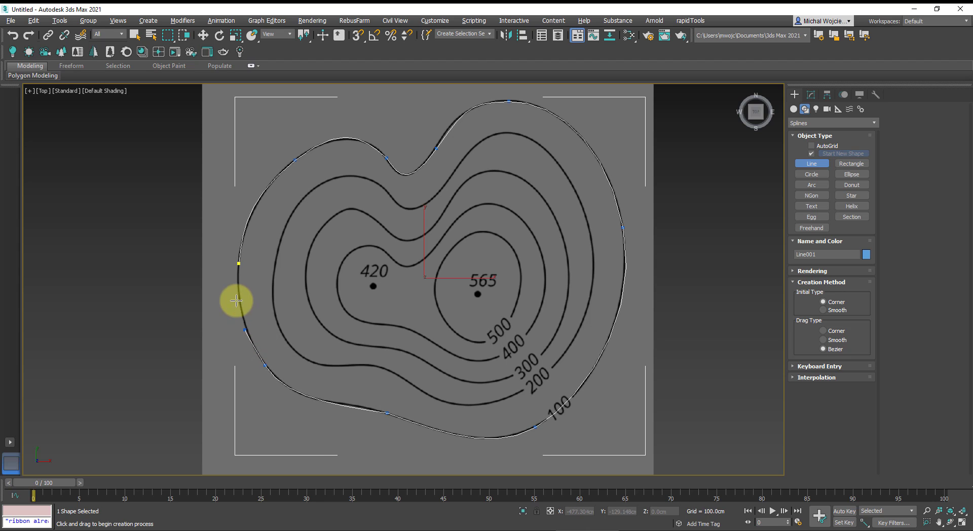
drag(239, 263, 254, 203)
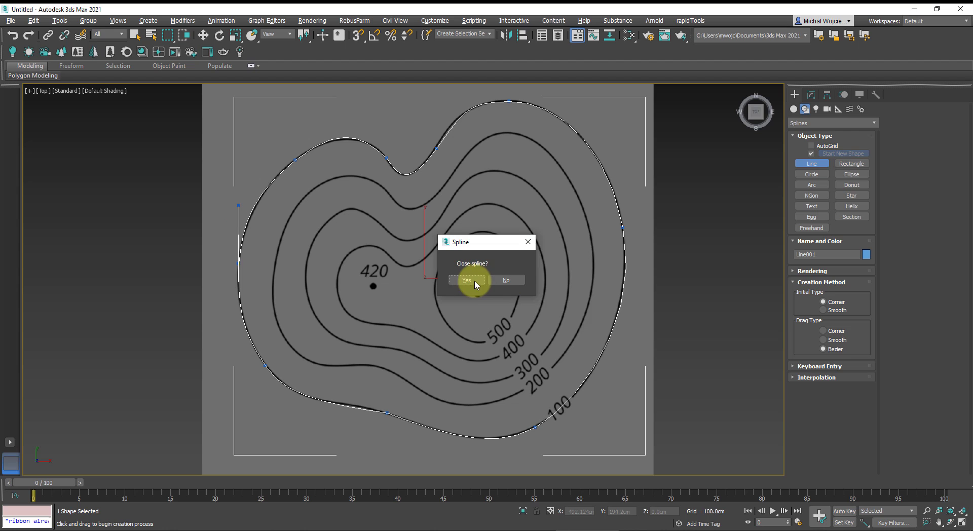
click(475, 281)
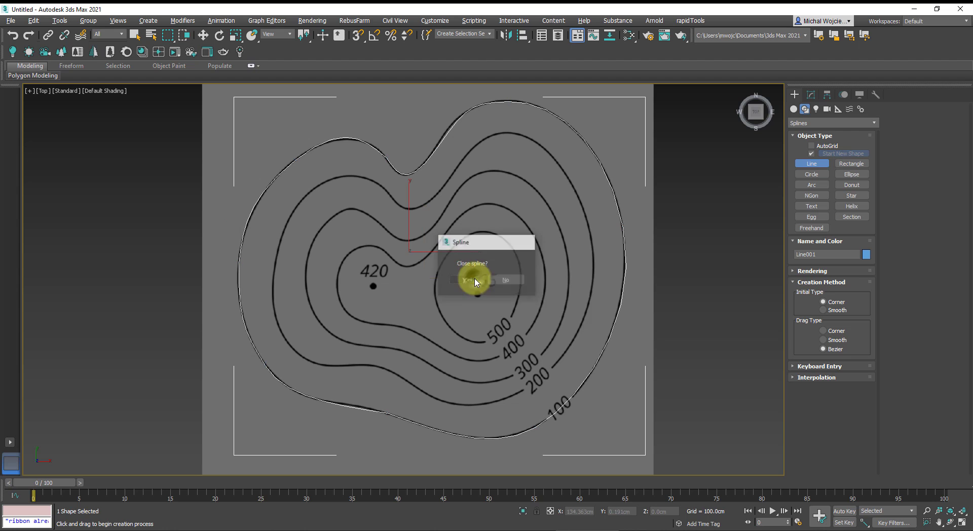
Trace the full 200 contour with a second curved line and close the spline
click(275, 267)
click(327, 180)
click(402, 207)
click(480, 141)
click(567, 175)
click(570, 349)
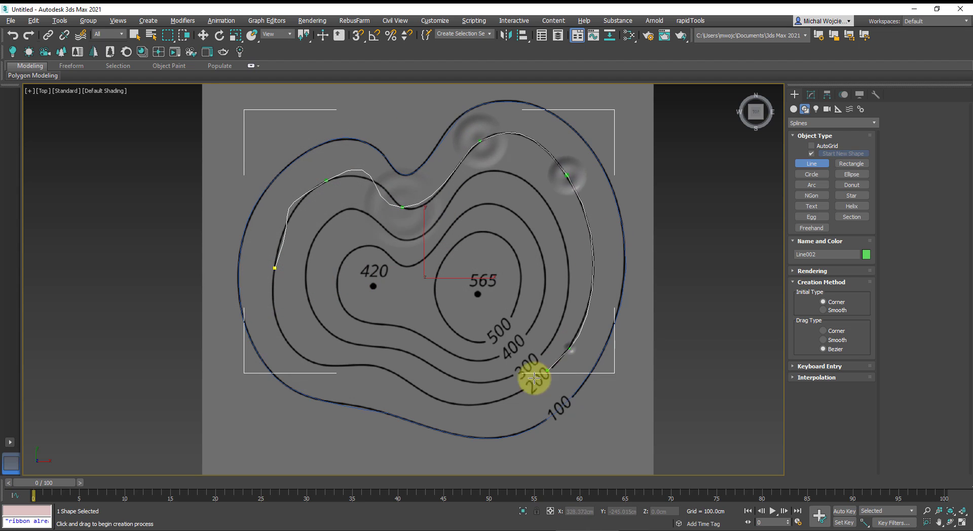
drag(437, 400, 369, 375)
drag(383, 366, 337, 355)
drag(279, 330, 263, 292)
click(274, 269)
click(475, 281)
Correct the tangent of the 200 spline's upper-left vertex and shift its saddle vertex onto the contour
right_click(286, 274)
click(268, 223)
key(e)
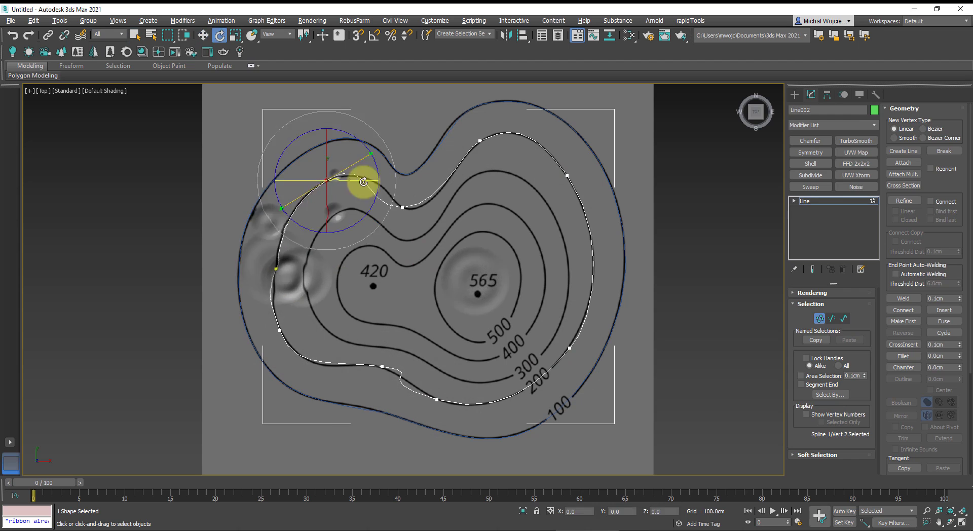
key(w)
drag(402, 206, 412, 207)
right_click(342, 178)
click(298, 94)
Reposition the lower-left vertex of the 200 spline and rework its two bottom vertices and tangents to follow the contour
drag(279, 331, 285, 342)
key(e)
click(383, 367)
key(Delete)
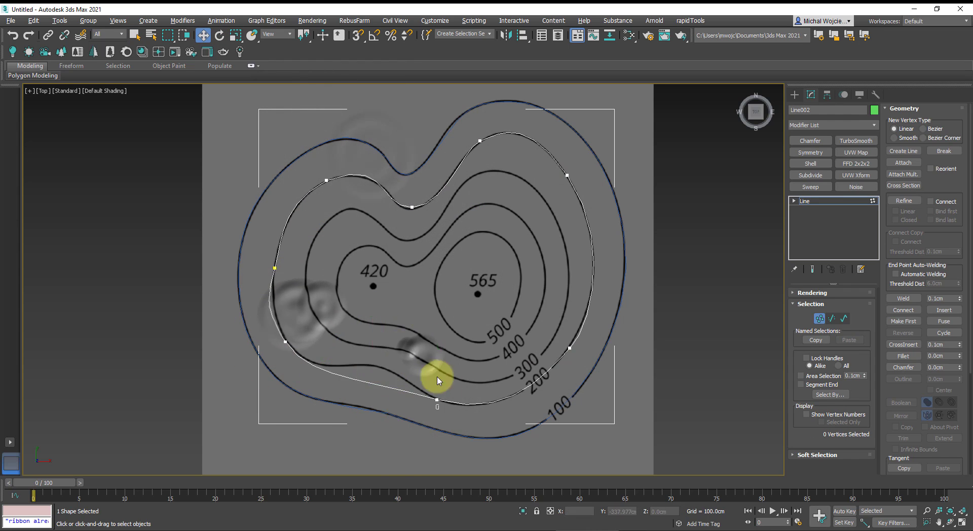
click(437, 400)
drag(375, 366, 378, 350)
click(438, 400)
key(r)
drag(444, 393, 475, 387)
key(e)
key(w)
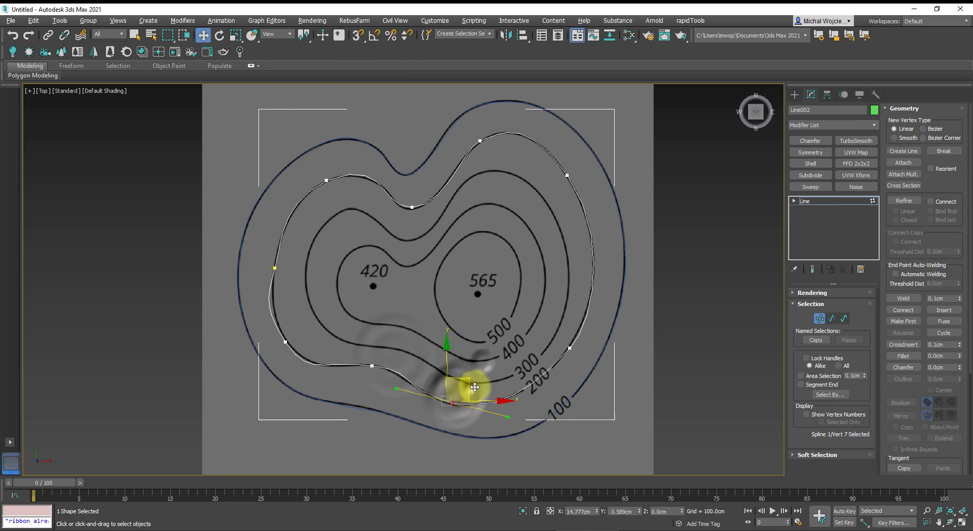
Fine-tune the left-side vertices of the 200 spline with rotate, scale and move so the curve matches the contour
click(274, 268)
click(261, 169)
click(326, 180)
key(r)
click(285, 342)
key(e)
key(w)
Trace the 300 contour with a new curved line and close the spline
click(794, 95)
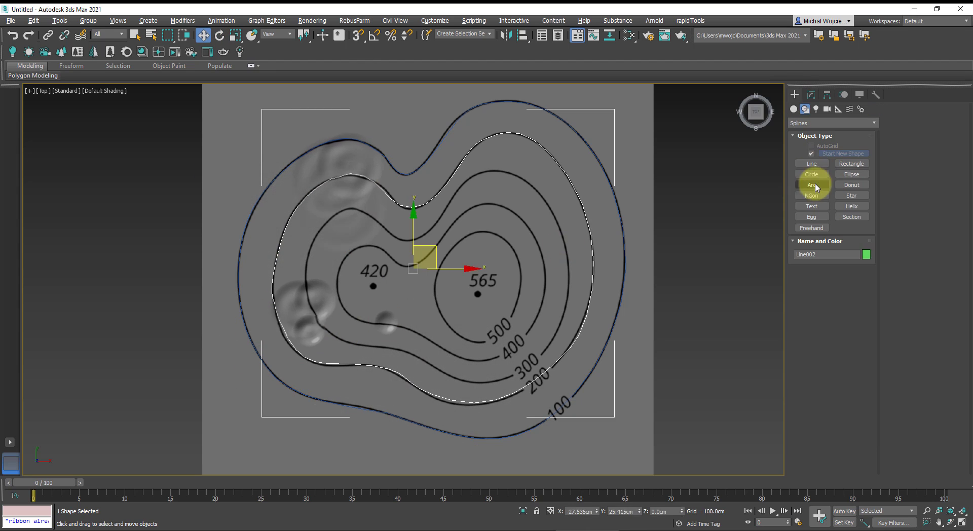
click(814, 163)
click(307, 267)
drag(351, 209, 374, 211)
drag(408, 240, 430, 241)
drag(471, 178, 481, 172)
drag(555, 219, 578, 290)
drag(547, 347, 522, 380)
mouse_move(439, 369)
mouse_down()
mouse_move(403, 347)
mouse_move(347, 345)
mouse_up()
mouse_move(313, 315)
mouse_down()
mouse_move(305, 294)
mouse_move(367, 247)
mouse_move(396, 248)
mouse_up()
click(307, 266)
click(478, 283)
Restart the line on the 400 contour, trace it all the way around both peaks, and close the spline
drag(405, 268, 428, 274)
drag(455, 220, 479, 201)
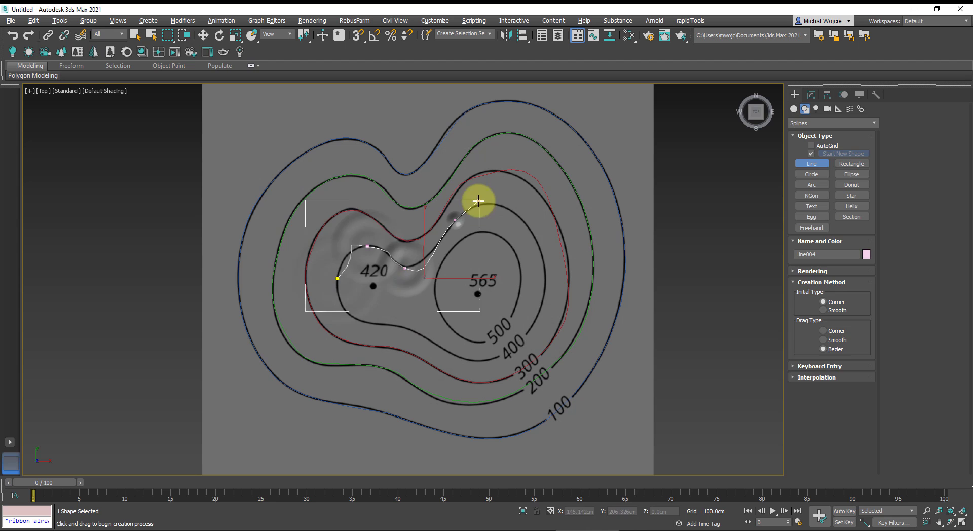
click(811, 163)
click(335, 277)
drag(365, 246, 396, 246)
drag(401, 265, 424, 269)
drag(454, 223, 484, 186)
drag(535, 232, 541, 257)
drag(538, 315, 522, 347)
drag(481, 361, 449, 364)
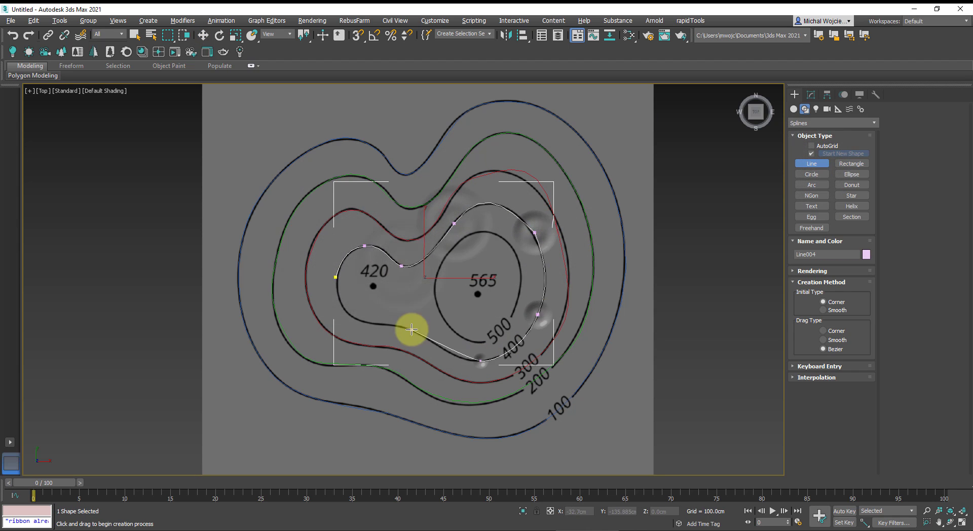
drag(411, 330, 342, 299)
click(336, 277)
click(478, 283)
Adjust the lower-left vertices of the 400 spline to fit the contour
click(811, 95)
right_click(353, 315)
click(411, 330)
click(351, 313)
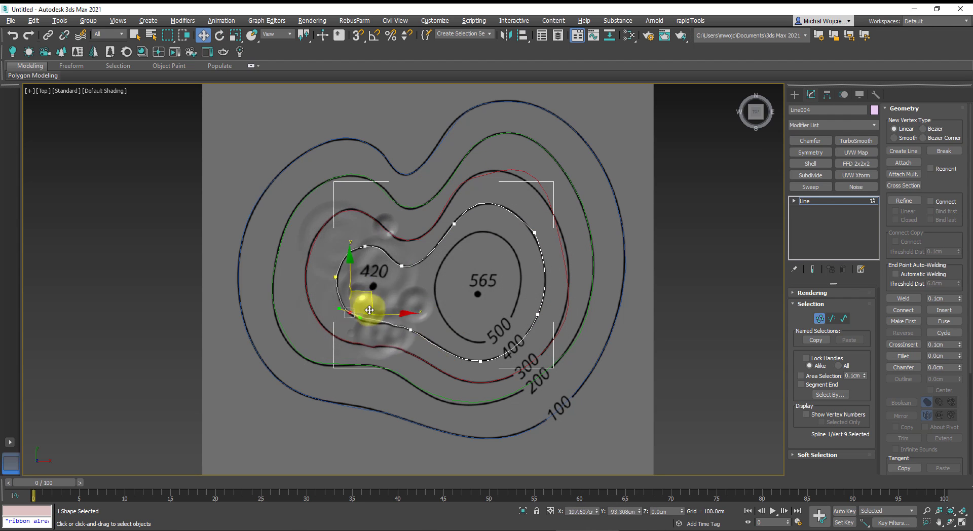
Trace the 500 contour around the 565 peak with a new curved line and close the spline
click(795, 95)
click(811, 163)
click(434, 293)
drag(474, 235, 502, 228)
drag(522, 278, 515, 311)
drag(481, 342, 455, 335)
click(436, 304)
click(435, 293)
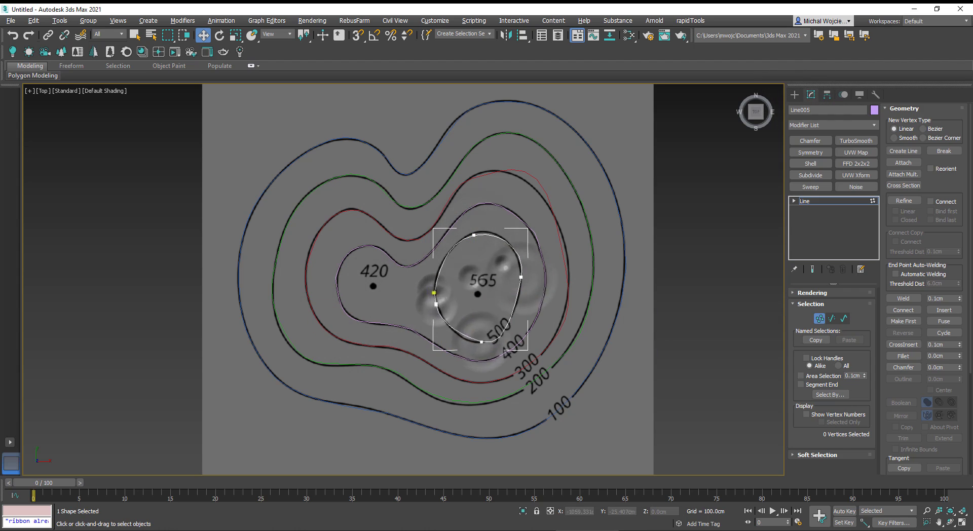
Rotate the tangent of the 500 spline's bottom vertex to horizontal and shift the vertex slightly right
click(481, 342)
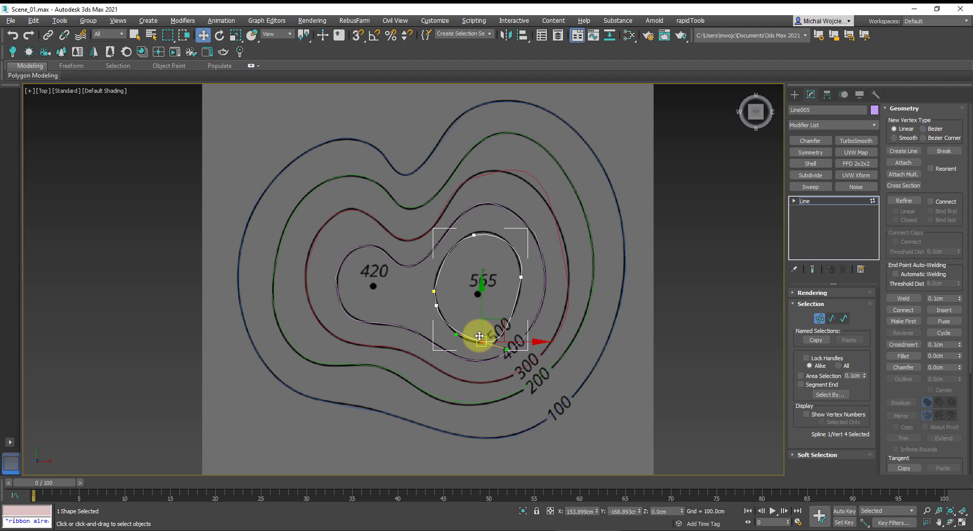
scroll(480, 342, up, 2)
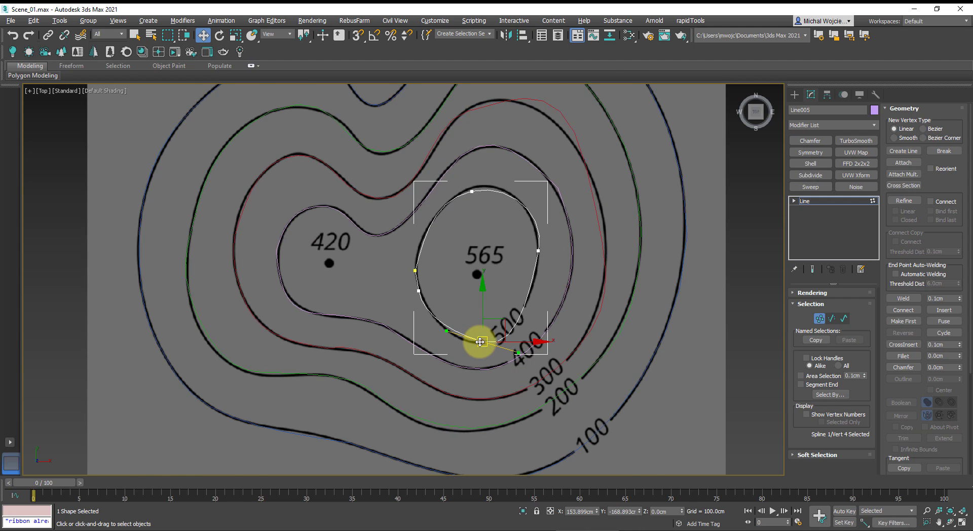
scroll(481, 342, up, 2)
key(e)
drag(517, 304, 508, 293)
key(w)
drag(525, 344, 529, 344)
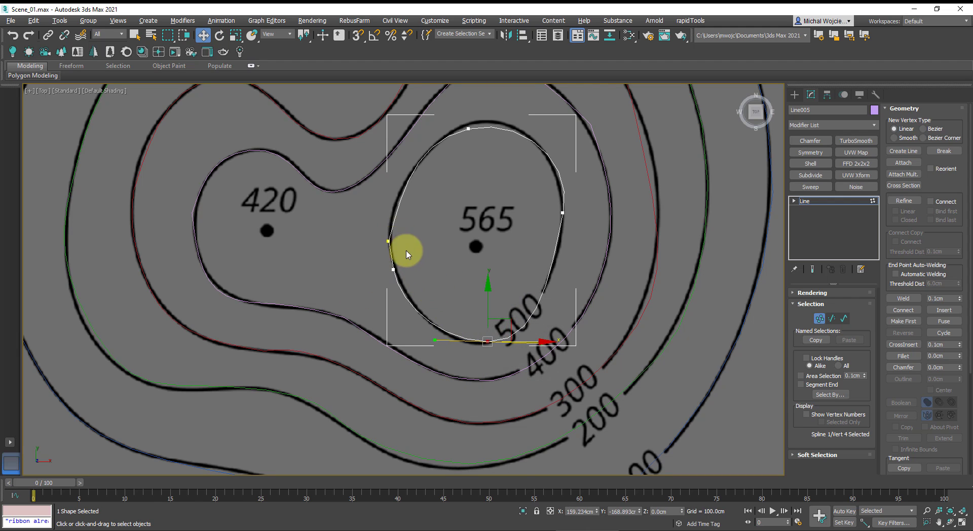
Move the left, top and right vertices of the 500 spline onto the contour
click(389, 241)
drag(413, 199, 420, 193)
drag(487, 150, 495, 114)
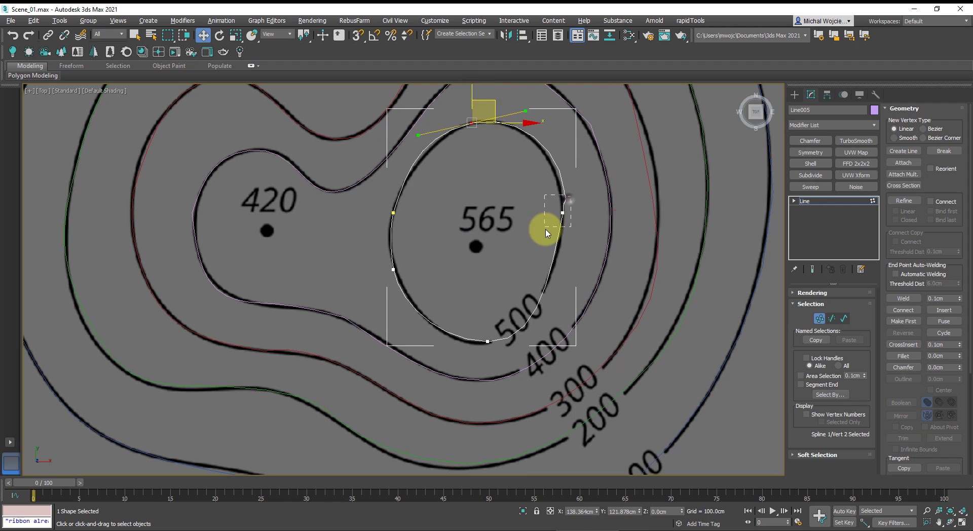
click(563, 213)
drag(584, 217, 584, 216)
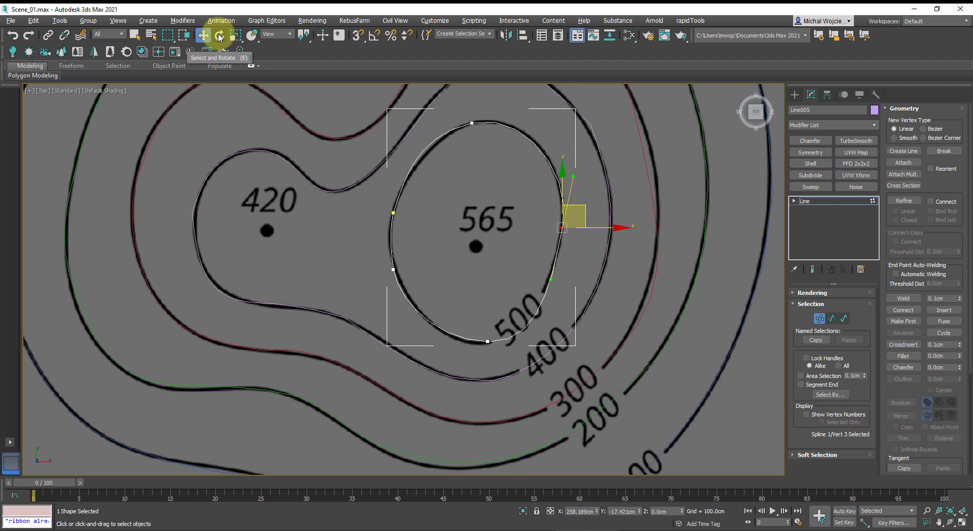
Lengthen the tangent handles of the 500 spline's right vertex by scaling and shift its bottom vertex slightly left
click(236, 37)
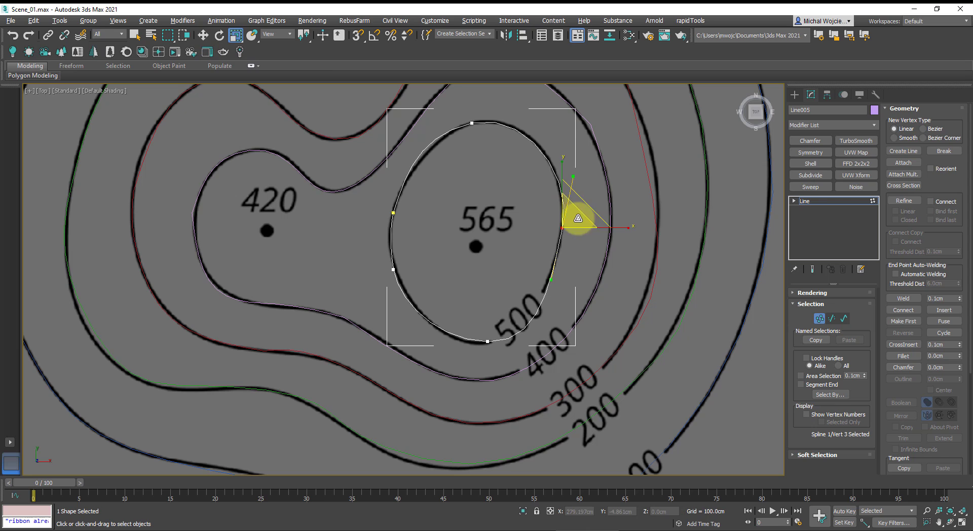
drag(587, 218, 591, 197)
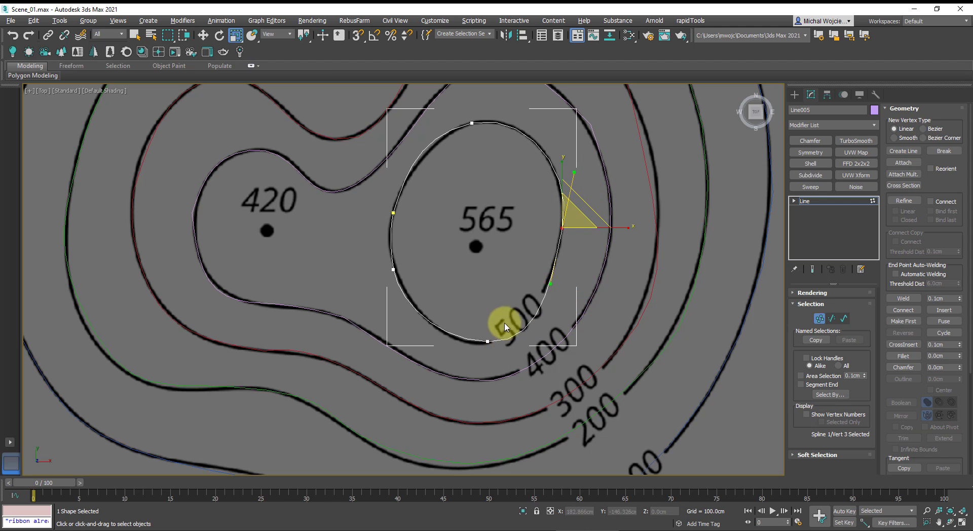
click(487, 341)
key(w)
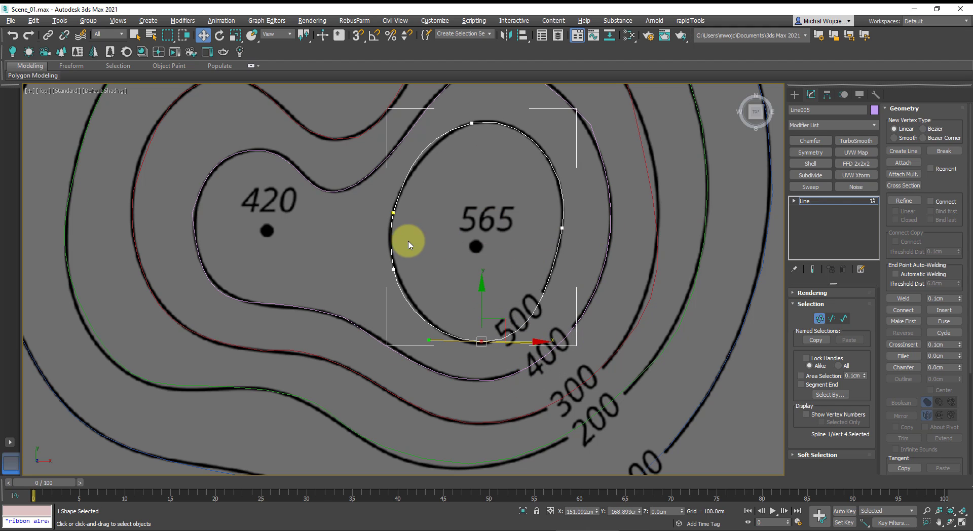
Rotate the tangent of the 500 spline's lower-left vertex to follow the contour and clear the vertex selection
click(394, 213)
key(e)
click(393, 269)
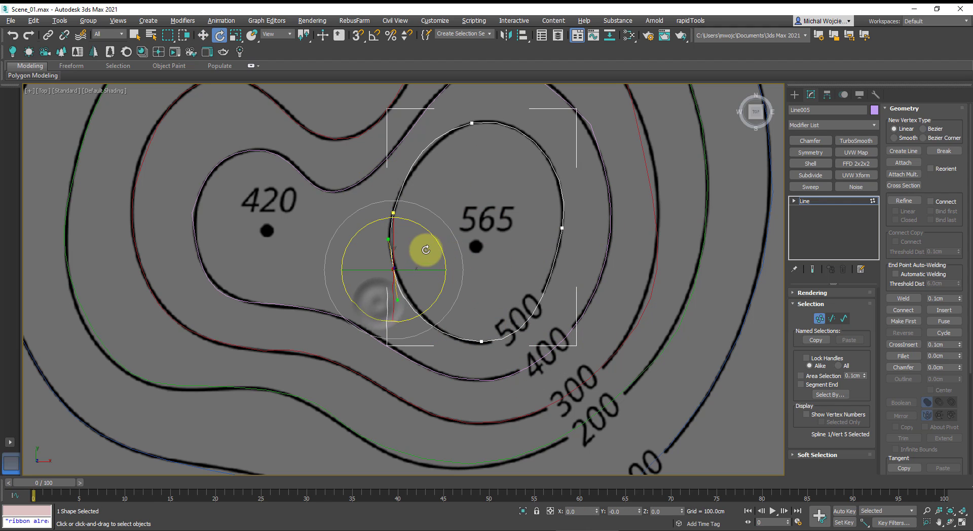
mouse_move(437, 239)
mouse_down()
mouse_move(430, 231)
mouse_move(439, 241)
mouse_up()
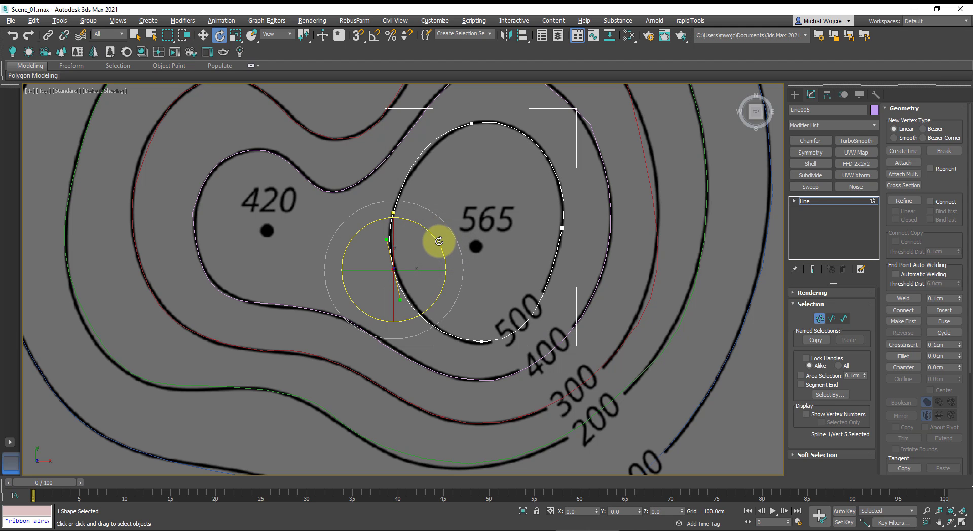
click(506, 243)
scroll(499, 246, down, 3)
middle_drag(513, 221, 511, 268)
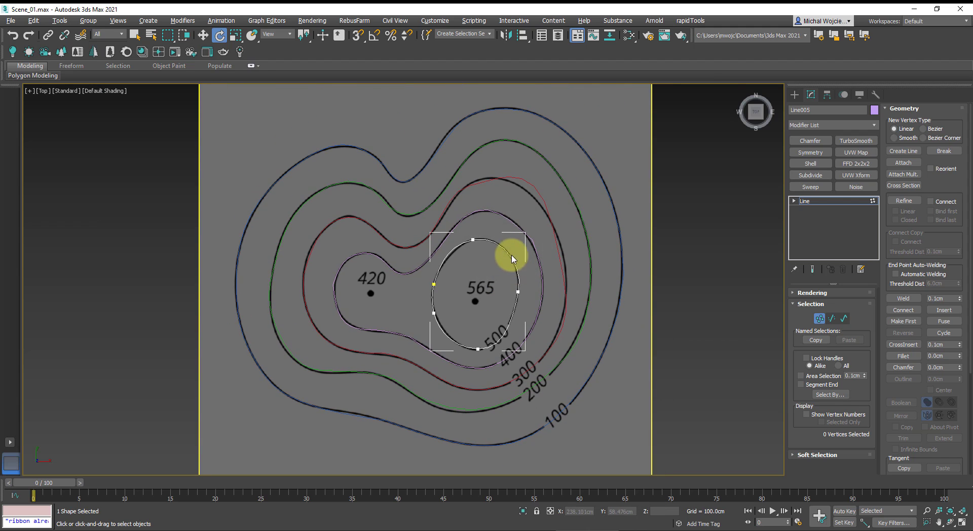
Enter vertex editing on the 300 spline, rotate the tangent of its top vertex and shift the upper dip's vertex slightly left
click(518, 181)
scroll(517, 182, up, 4)
key(1)
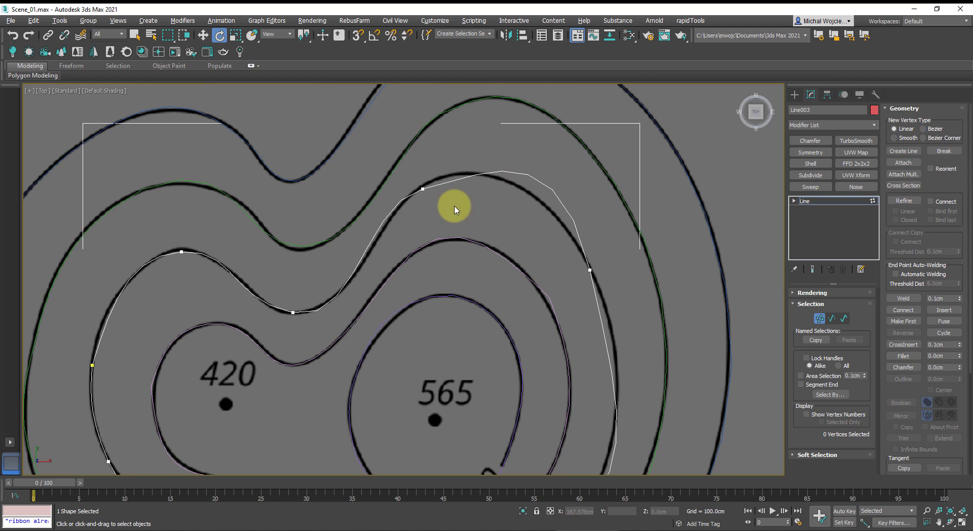
drag(446, 206, 399, 173)
drag(468, 189, 452, 157)
click(295, 310)
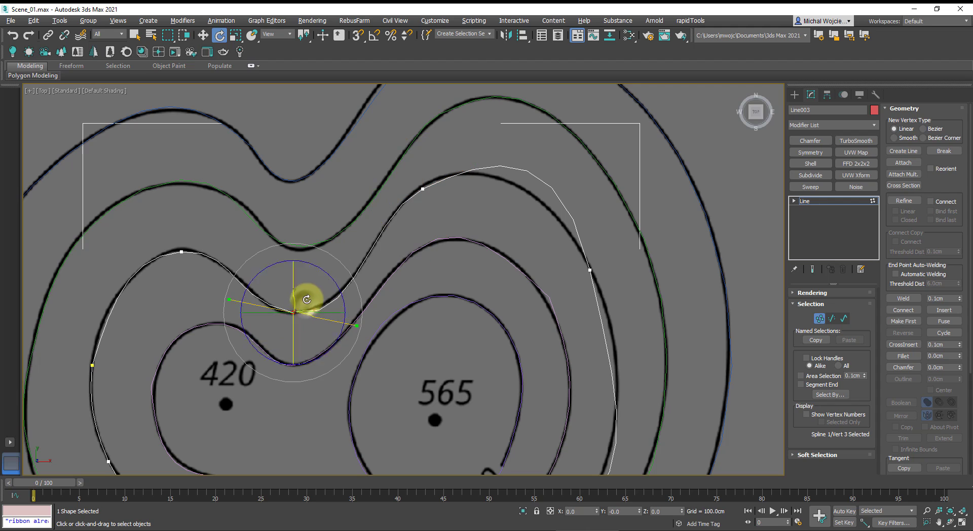
key(w)
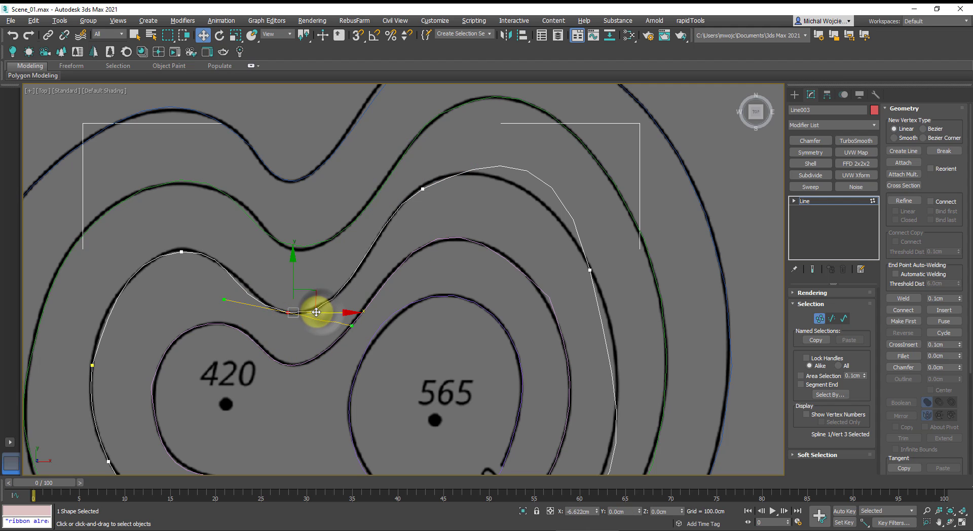
Rotate the tangent of the 300 spline's upper-right vertex to follow the contour and shorten its handles by scaling
click(423, 189)
click(590, 269)
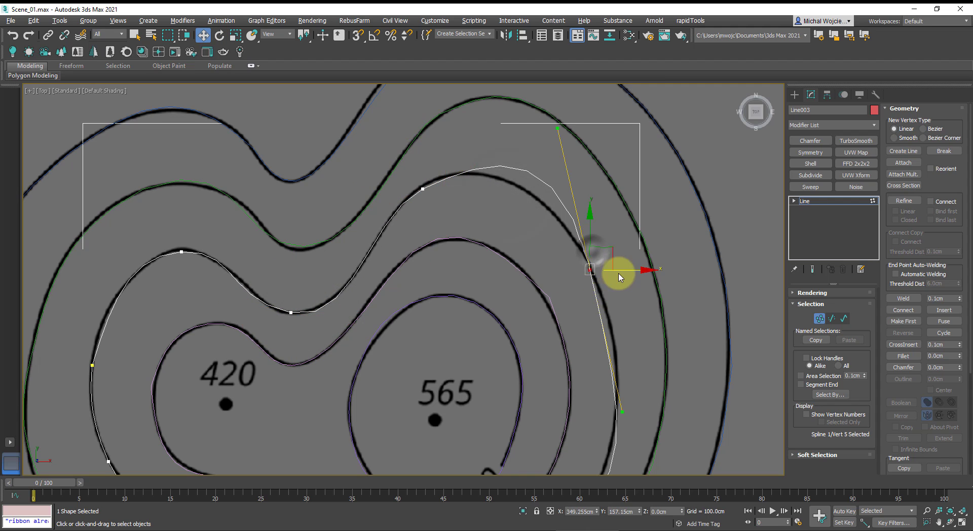
key(e)
drag(626, 233, 623, 226)
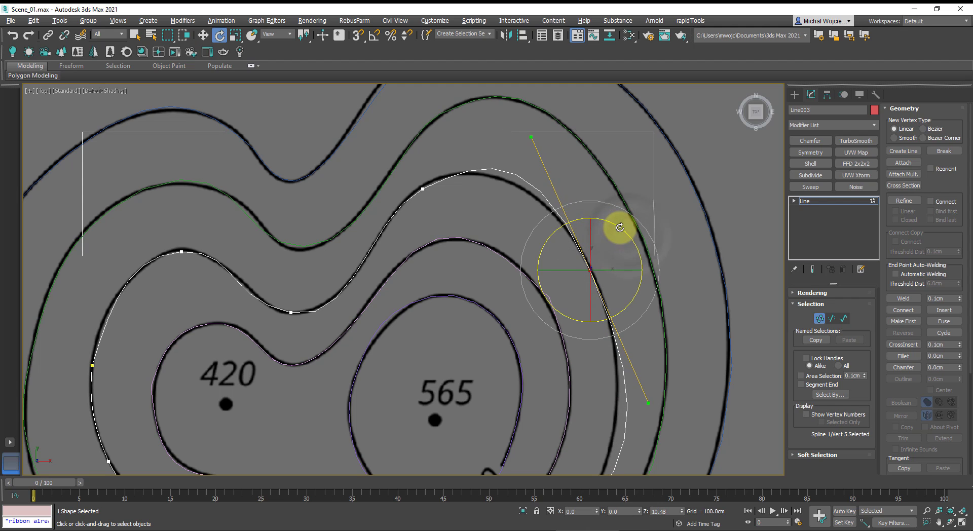
key(w)
key(r)
drag(600, 277, 597, 272)
Move the 300 spline's top vertex slightly up and its lower-right vertex slightly down and left onto the contour
key(w)
drag(458, 211, 423, 161)
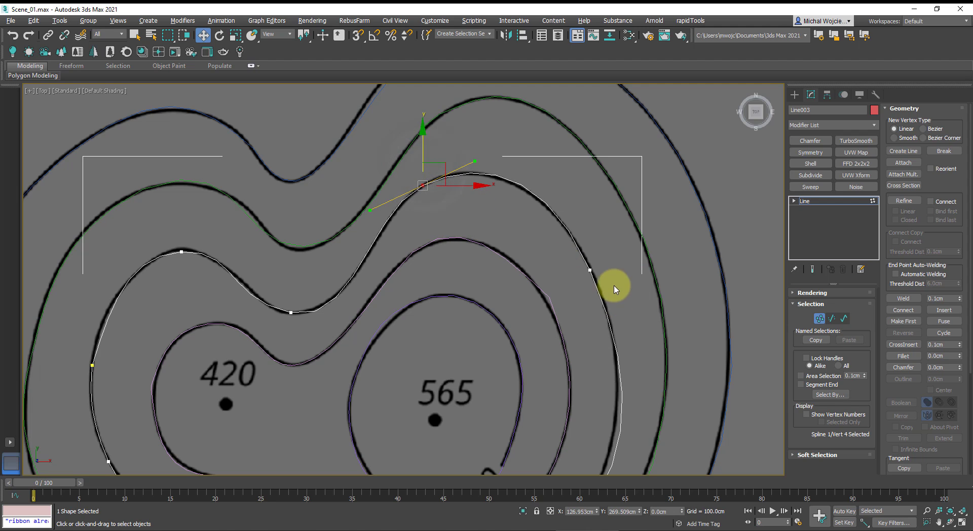
drag(601, 263, 579, 282)
middle_drag(615, 363, 598, 203)
scroll(601, 218, down, 2)
middle_drag(606, 237, 604, 267)
click(564, 346)
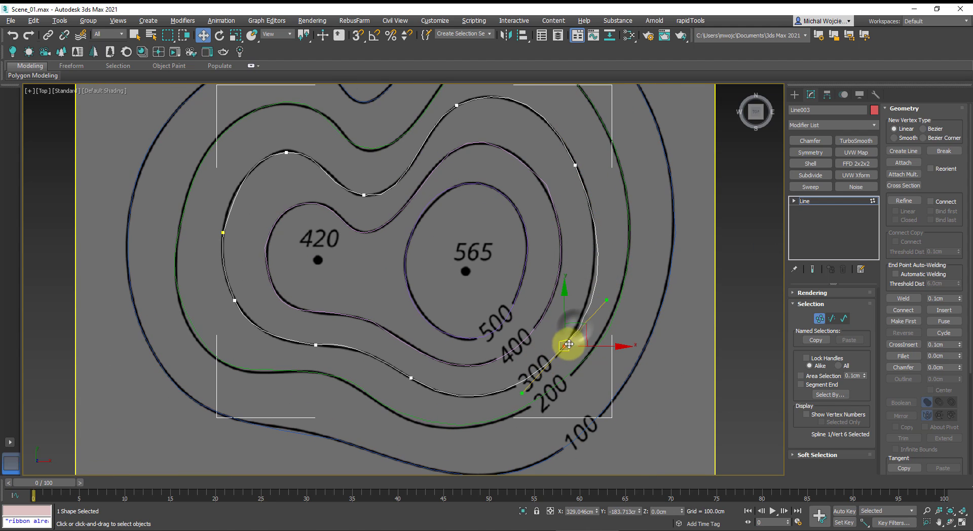
drag(588, 332, 581, 340)
Change the vertex type of the 300 spline's lower-left vertex below the 420 peak and rotate its tangent to follow the contour
drag(453, 404, 432, 368)
scroll(412, 377, up, 2)
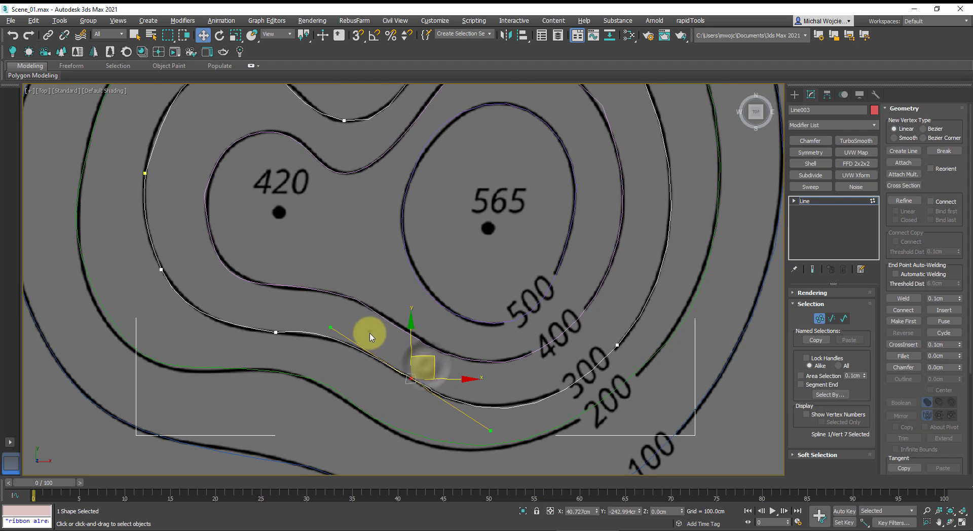
click(370, 334)
drag(294, 303, 265, 351)
right_click(281, 318)
click(261, 249)
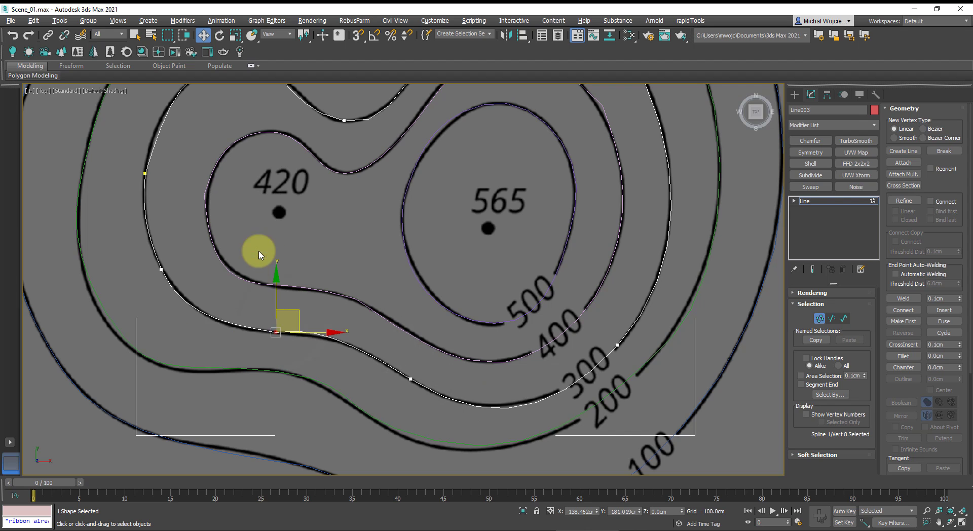
key(e)
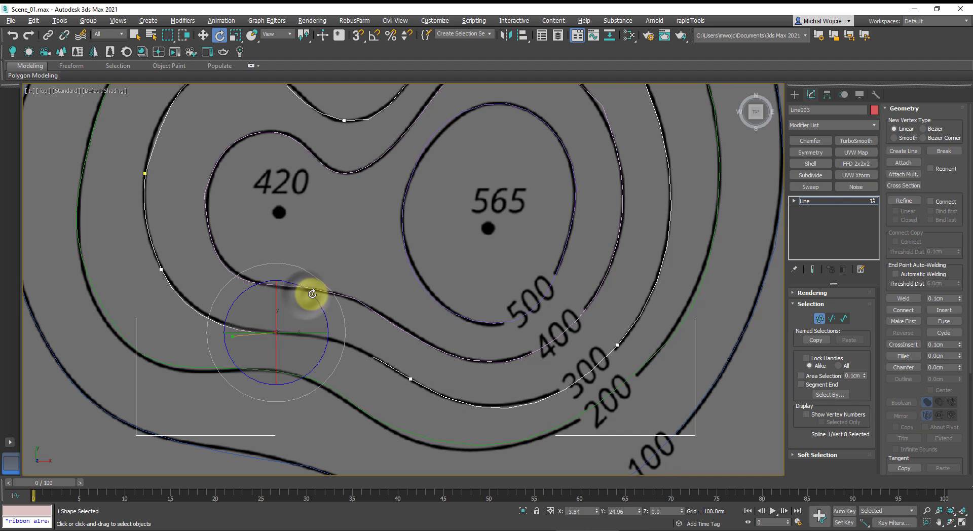
click(472, 374)
key(ctrl+z)
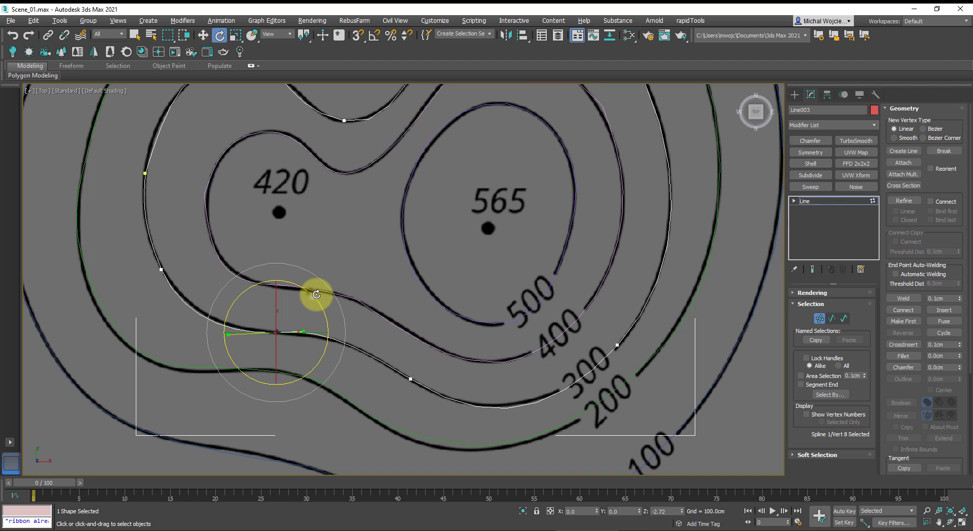
drag(316, 294, 313, 292)
Exit vertex editing on the 300 spline and clear the object selection
click(462, 340)
scroll(462, 338, down, 2)
middle_drag(472, 307, 463, 329)
scroll(464, 327, up, 1)
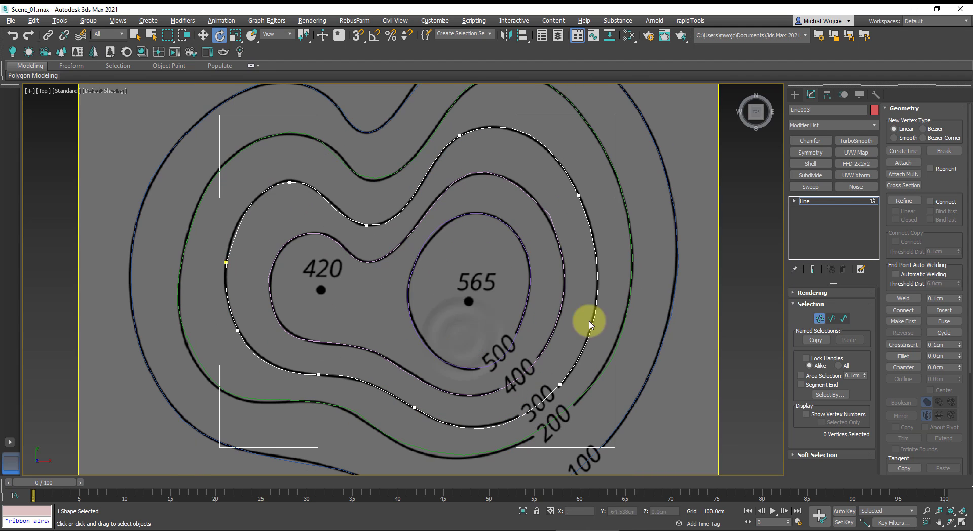
click(820, 320)
alt+middle_drag(380, 250, 370, 285)
click(602, 388)
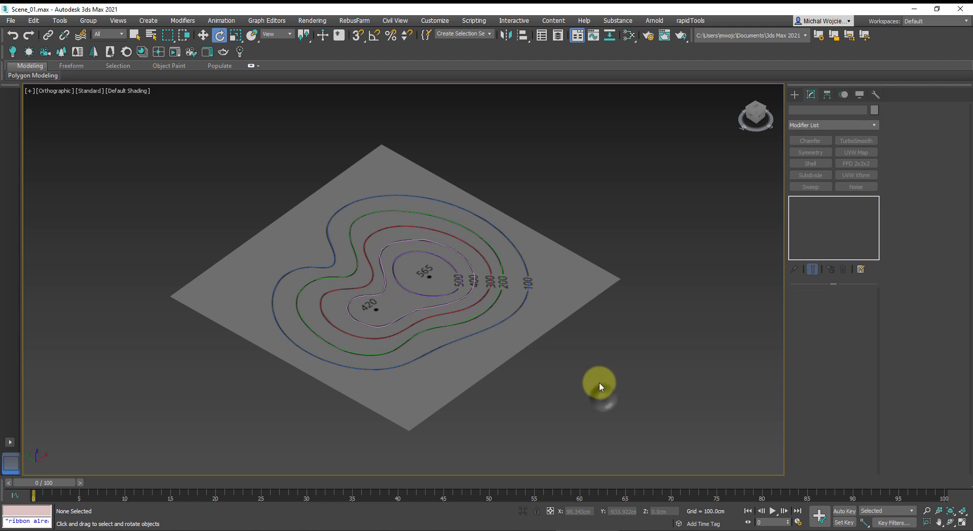
Create a copy of the 100 spline scaled to about 223% in X and Y and move it to surround the plane
click(409, 360)
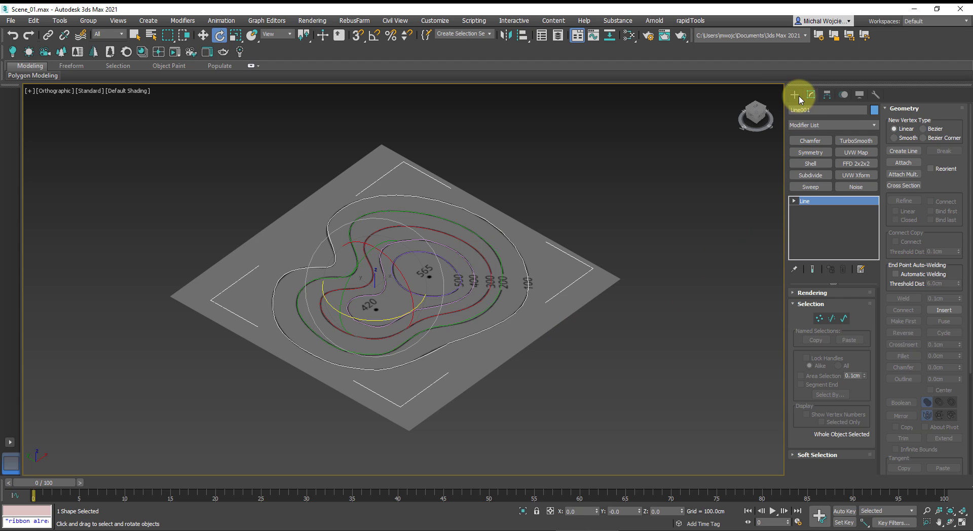
key(r)
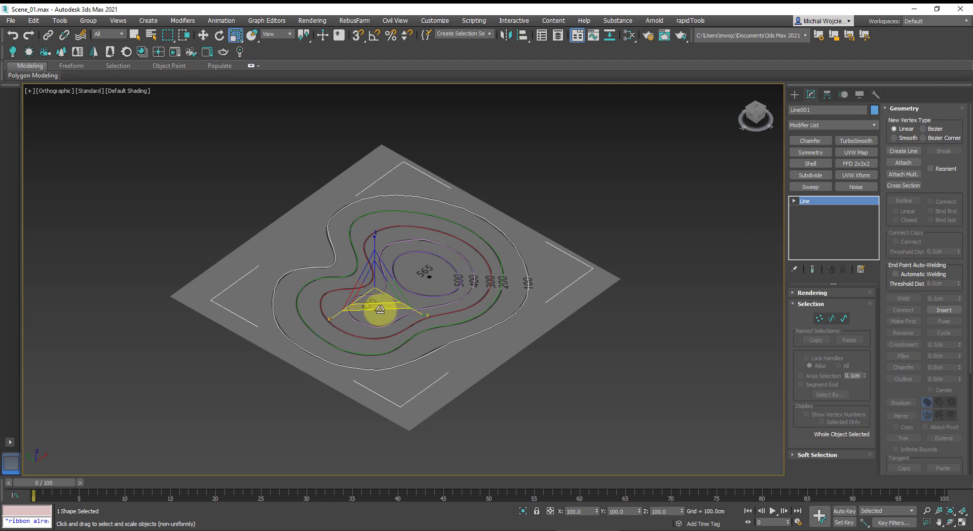
shift+drag(382, 315, 394, 350)
click(480, 315)
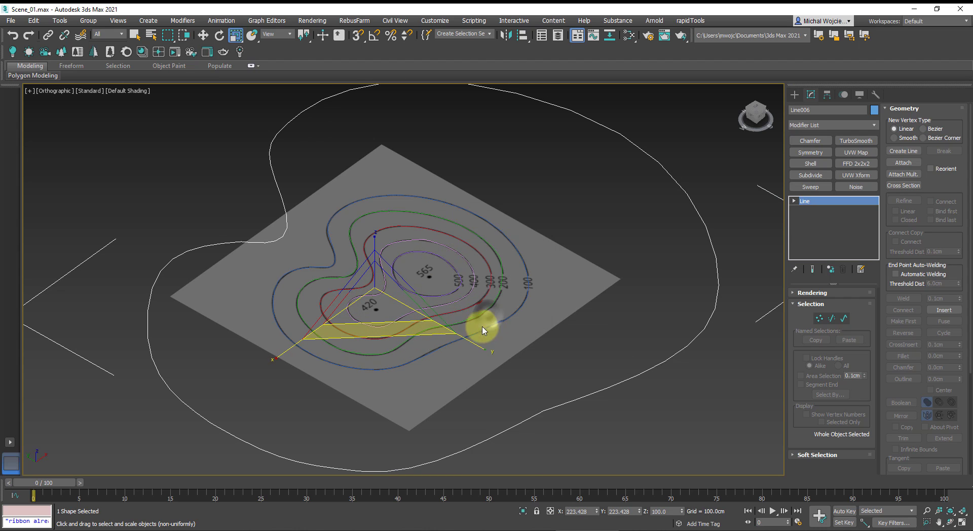
key(w)
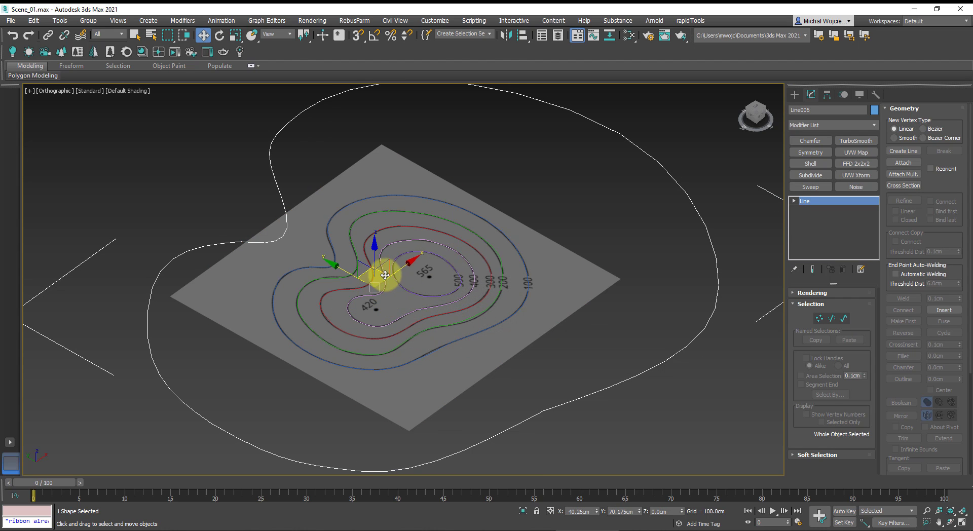
drag(386, 275, 359, 283)
Limit the selection filter to Shapes and set the 100 spline's Z position to 100 cm
alt+middle_drag(530, 311, 463, 311)
click(122, 34)
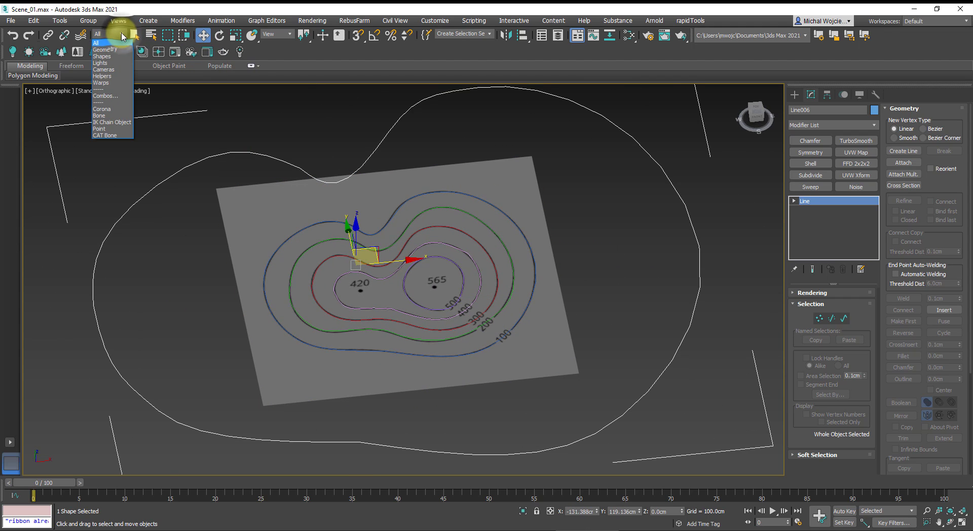
click(112, 57)
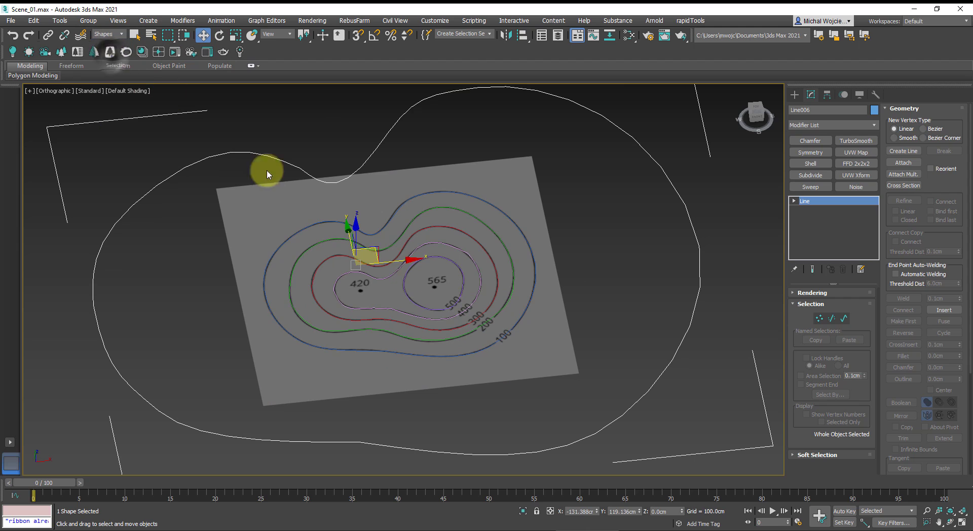
click(518, 321)
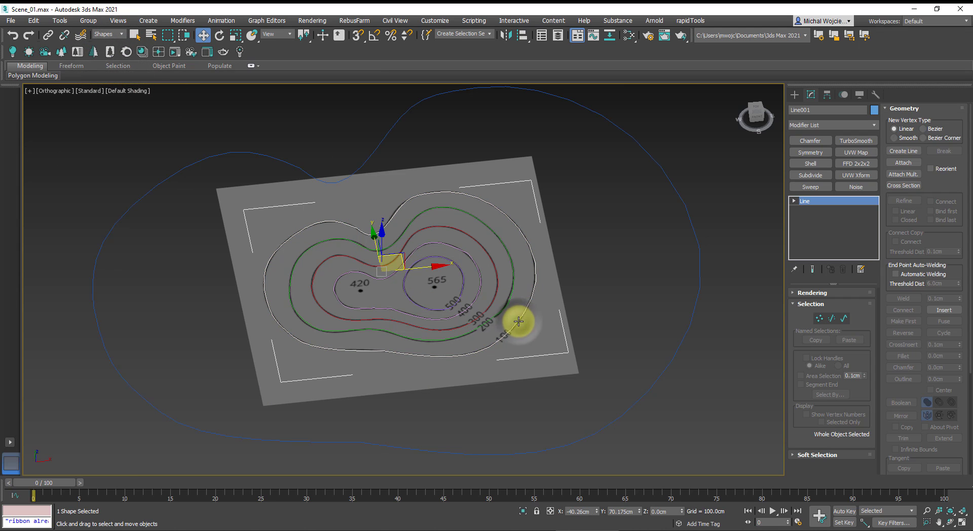
double_click(666, 512)
text(100)
key(Return)
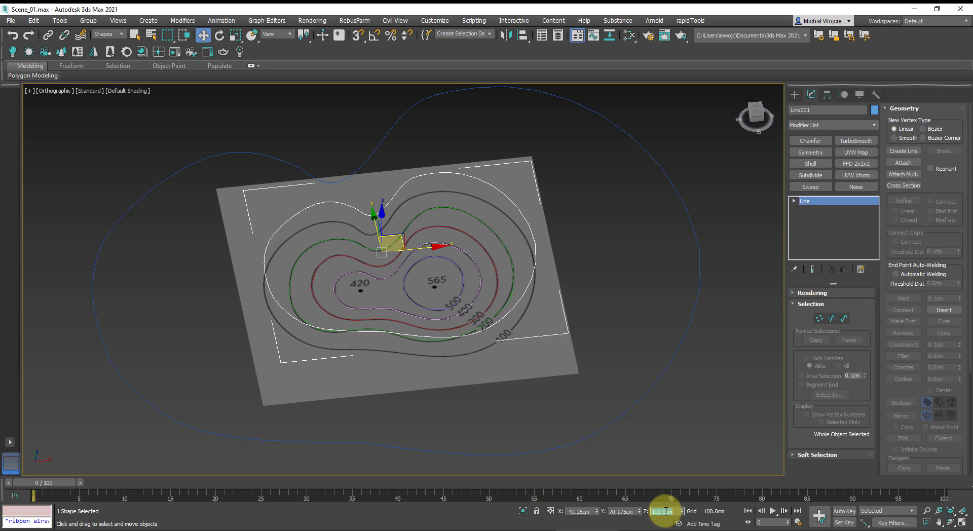
Set the Z position of the green 200 spline to 200 cm
click(513, 285)
alt+middle_drag(597, 369, 609, 365)
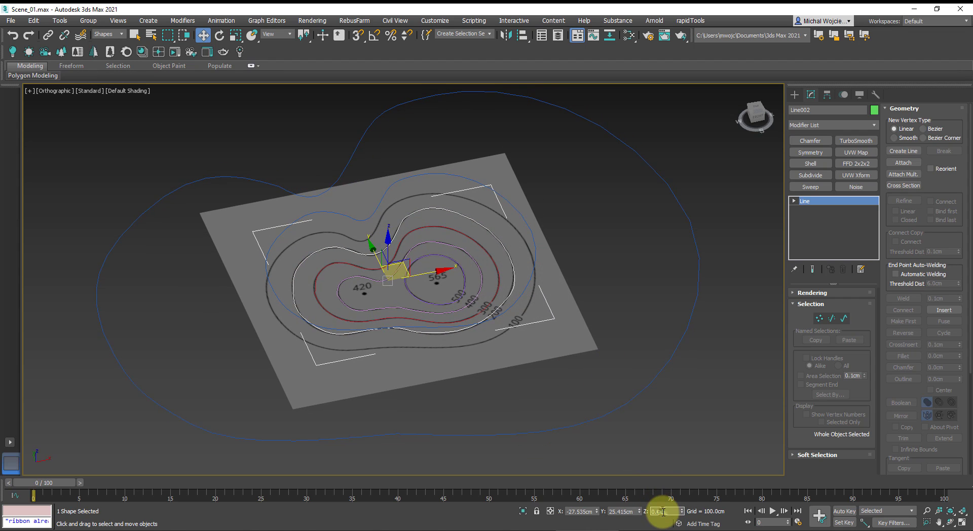
text(10)
text(00)
key(Return)
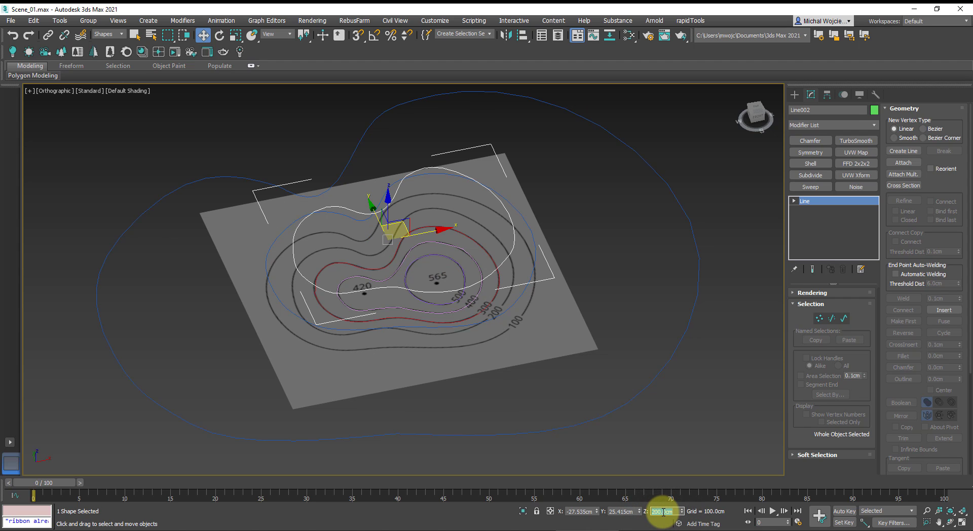
Set the Z position of the red 300 spline to 300 cm
click(542, 363)
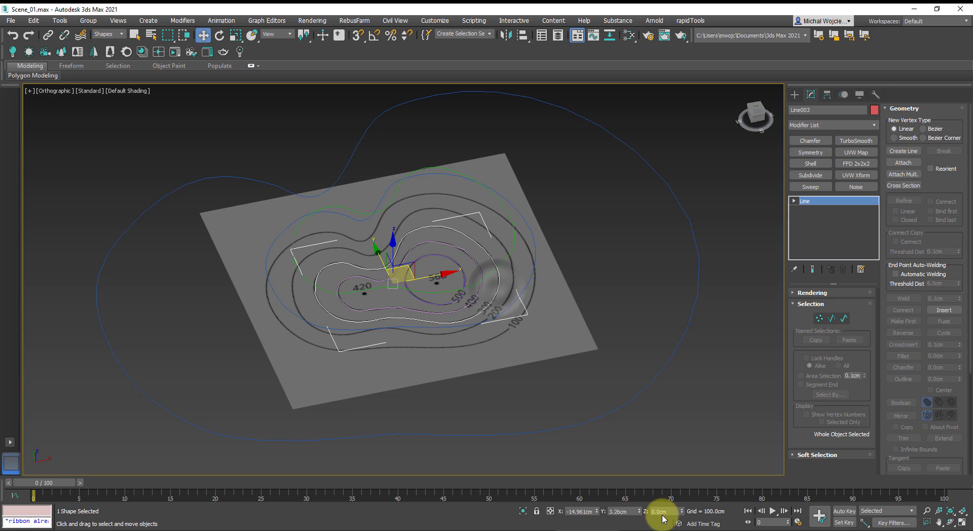
double_click(669, 511)
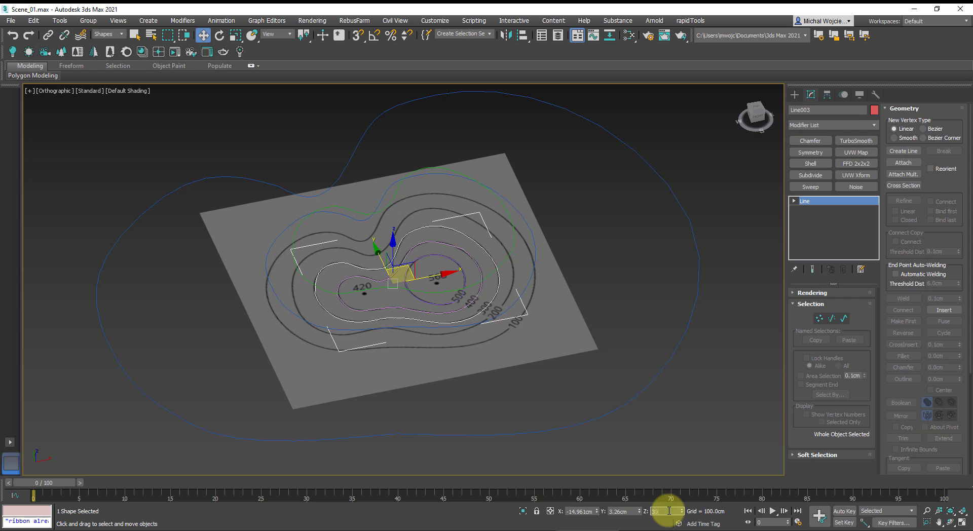
text(300)
key(Return)
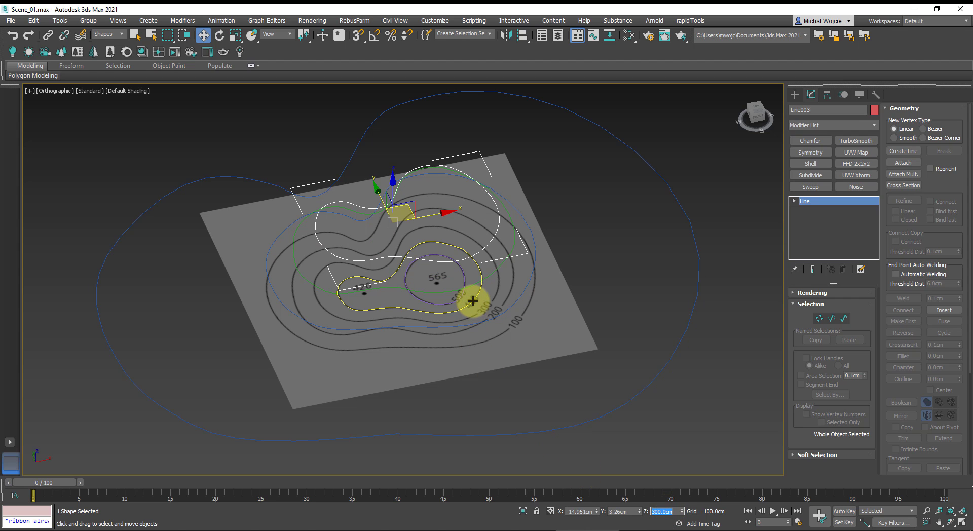
Set the Z position of the 400 spline to 400 cm
click(474, 301)
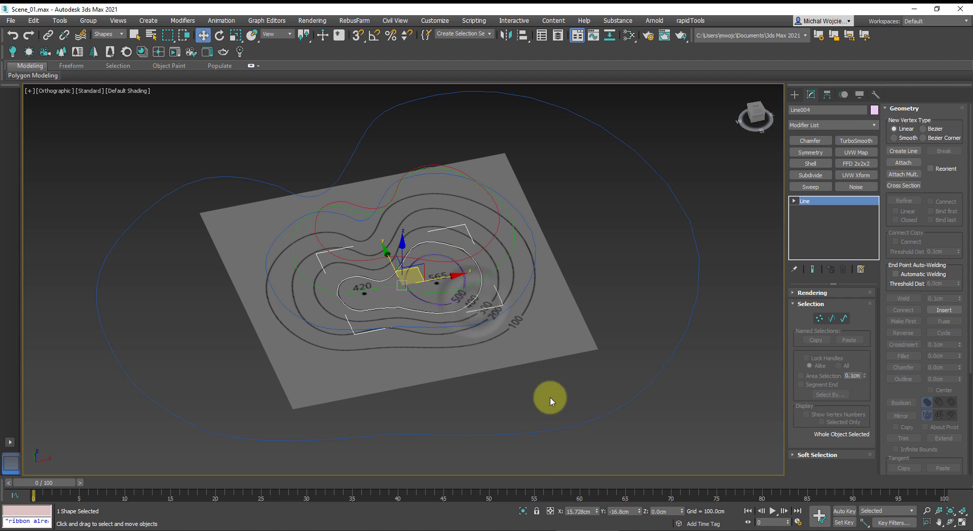
click(668, 512)
text(400)
key(Return)
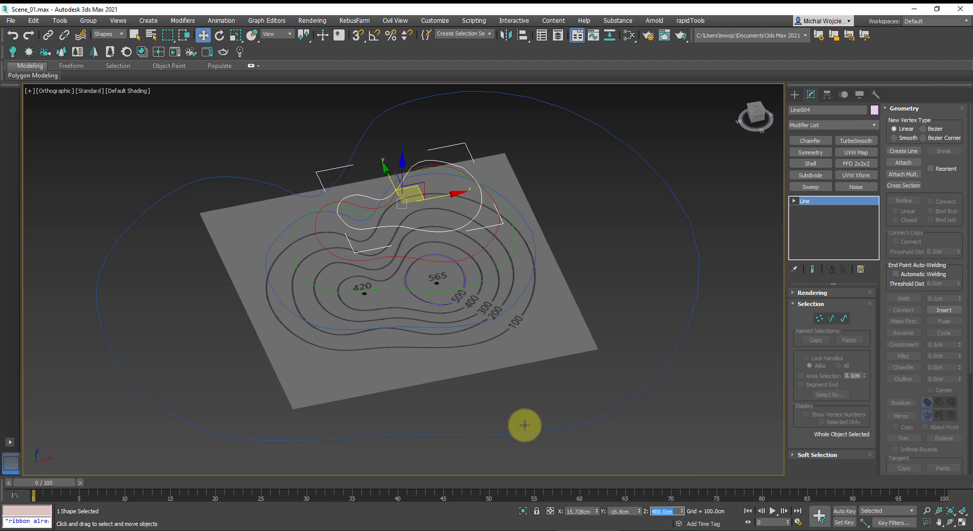
Set the Z position of the 500 spline to 500 cm
click(450, 305)
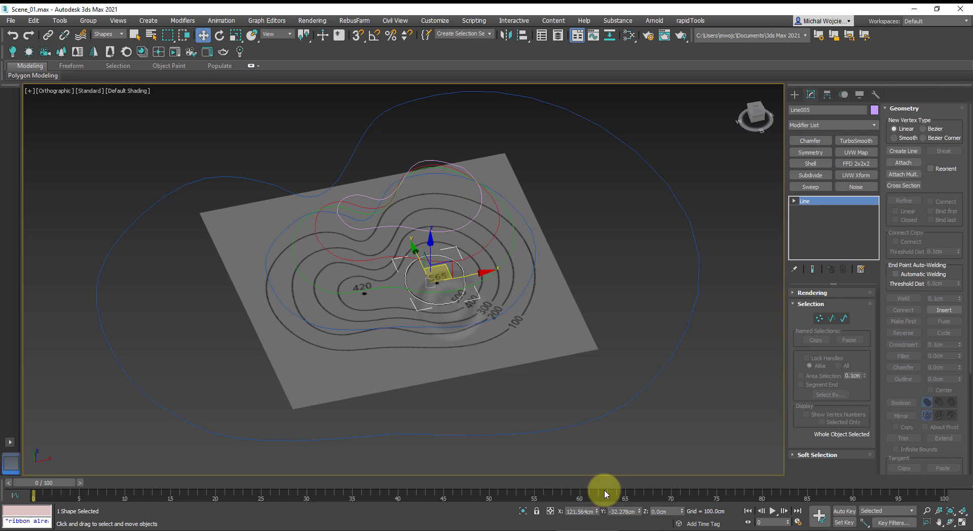
click(658, 512)
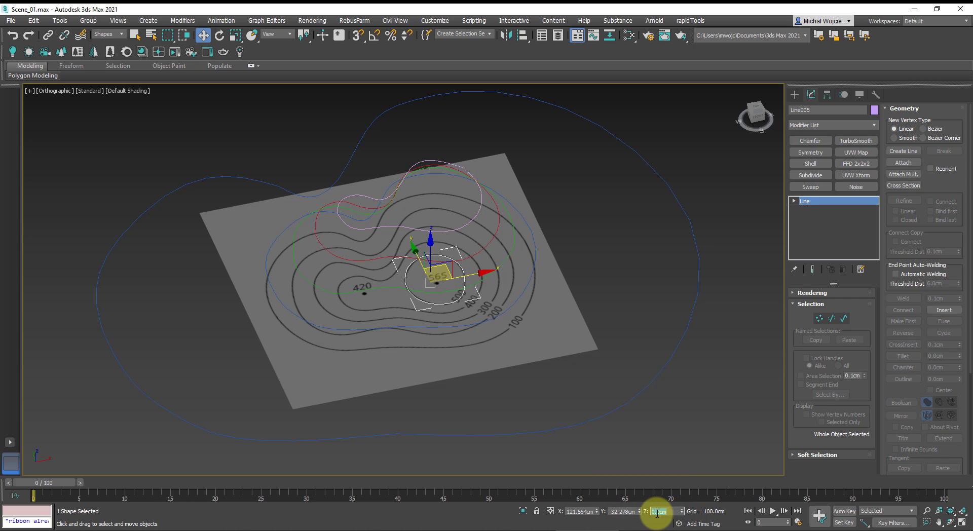
key(Return)
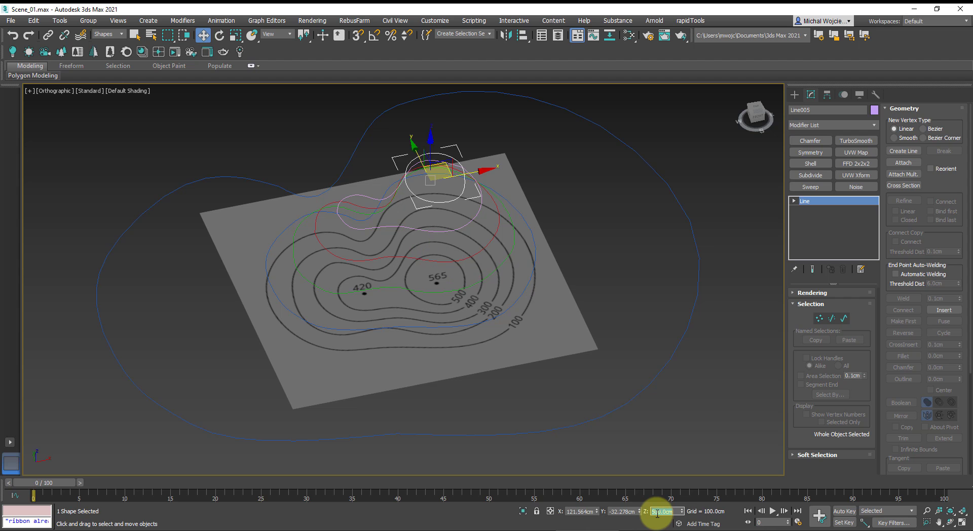
Select all six splines and scale them together to about 197% in X and Y, leaving their height unscaled
alt+middle_drag(476, 234, 586, 174)
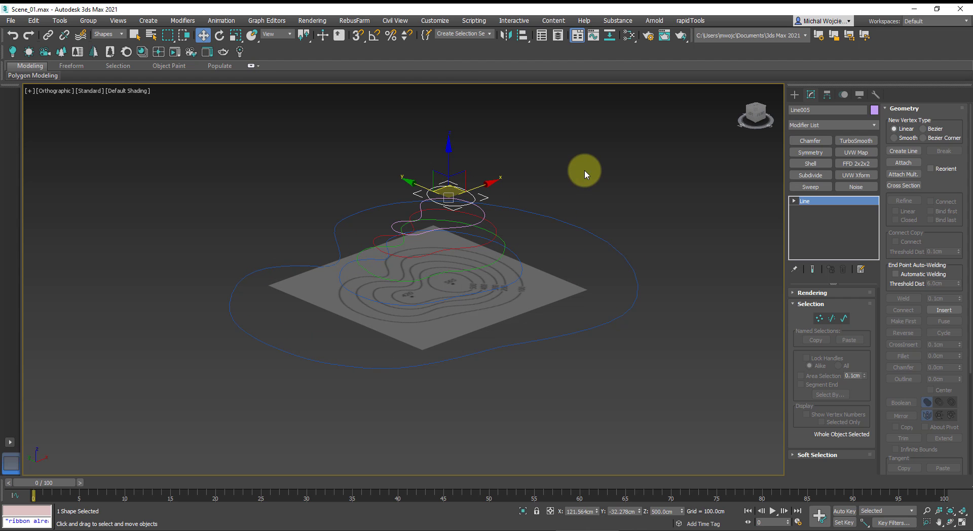
drag(512, 217, 479, 223)
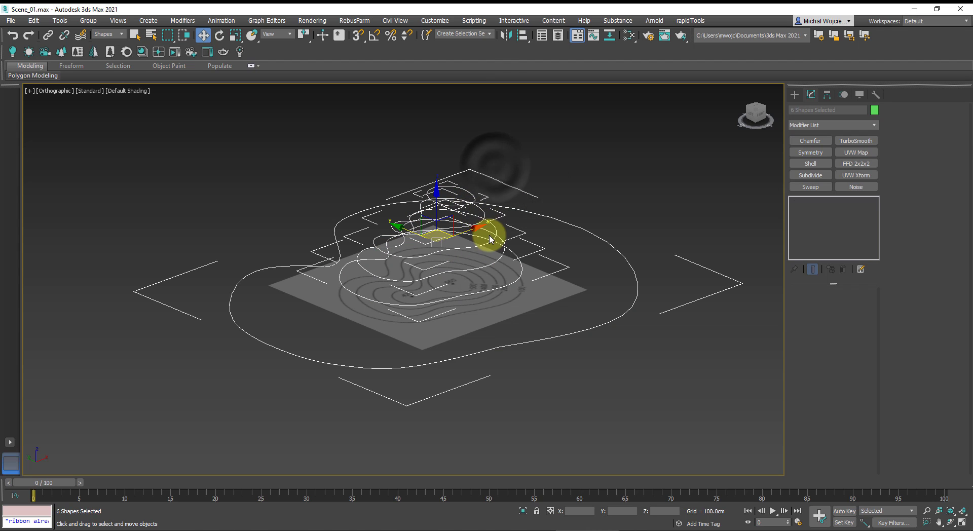
alt+middle_drag(490, 237, 480, 284)
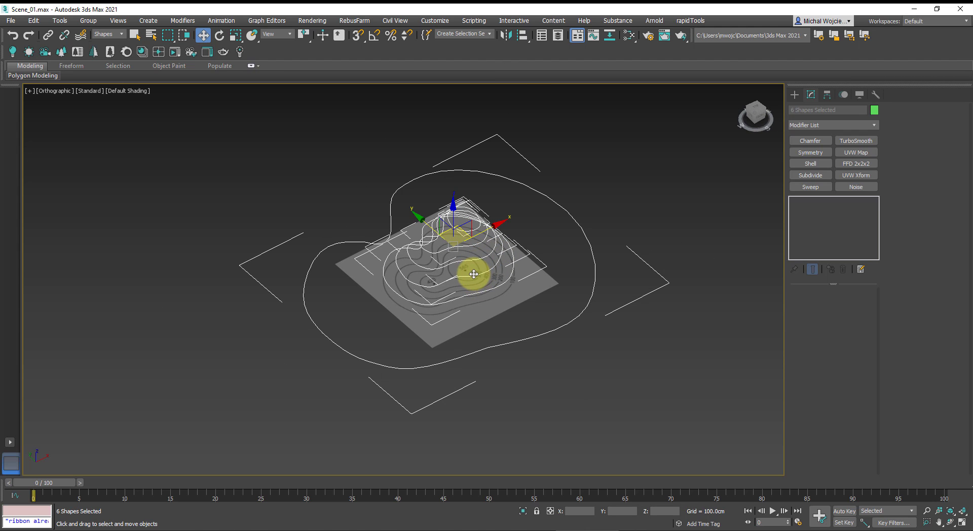
key(r)
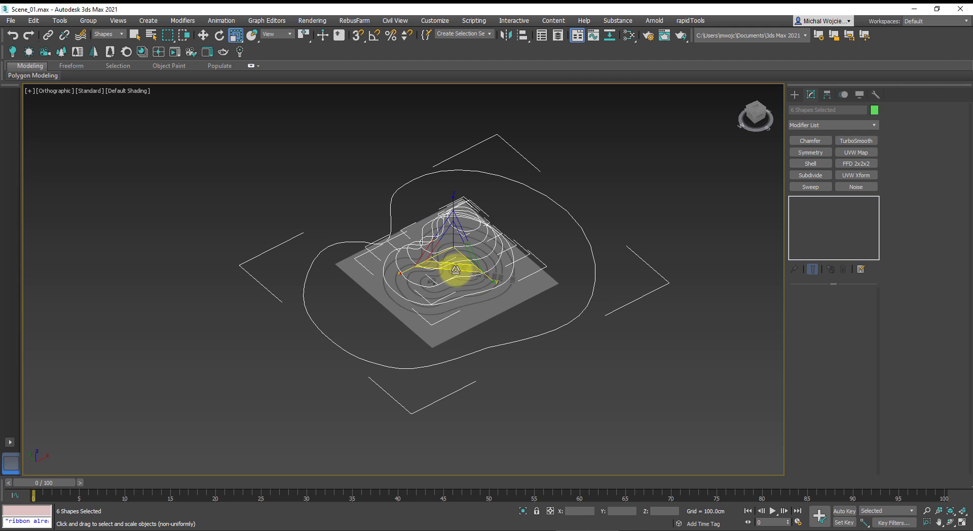
drag(456, 270, 474, 304)
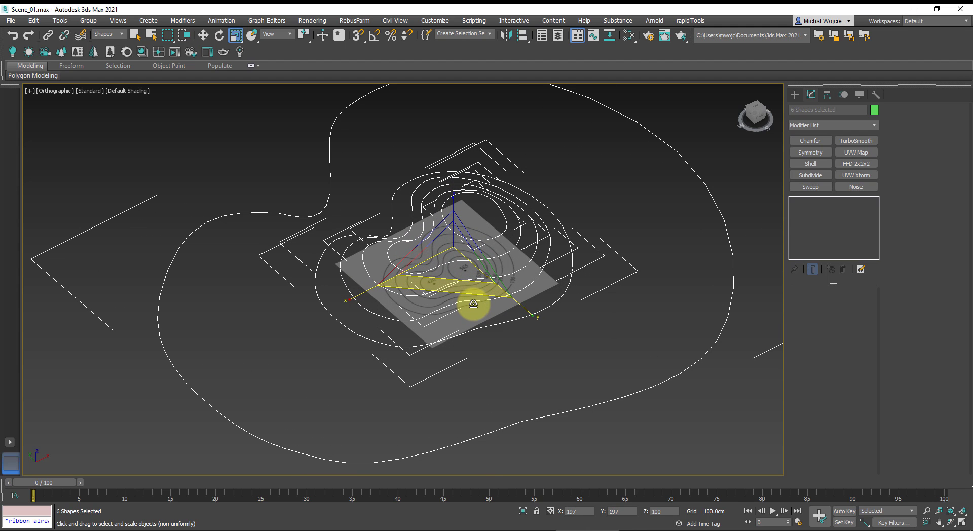
alt+middle_drag(474, 303, 401, 310)
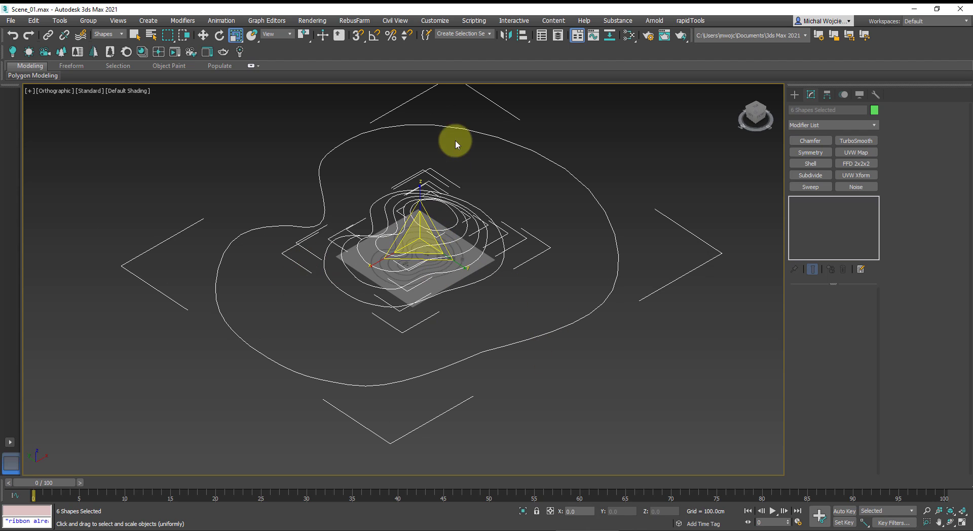
alt+middle_drag(456, 144, 484, 273)
scroll(484, 274, up, 3)
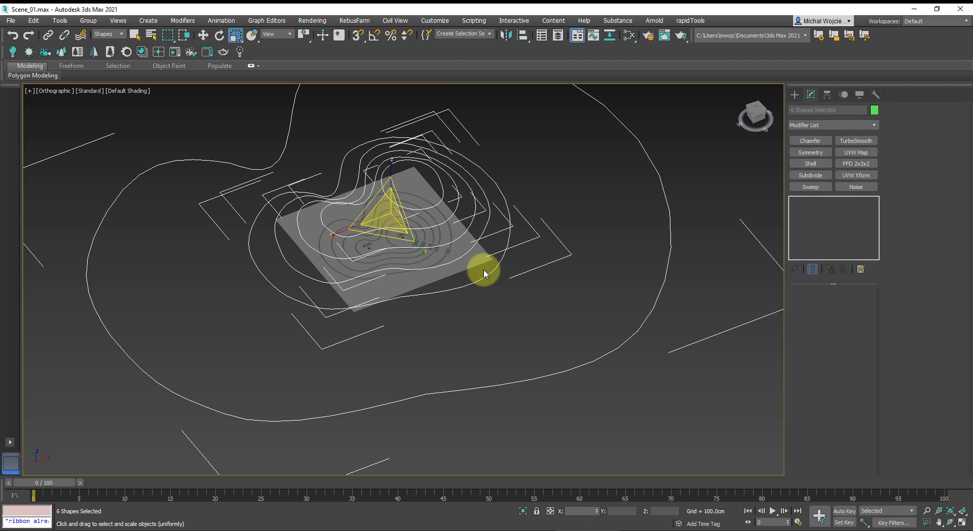
Set the selection filter to All and delete the contour map reference plane
click(443, 307)
click(108, 34)
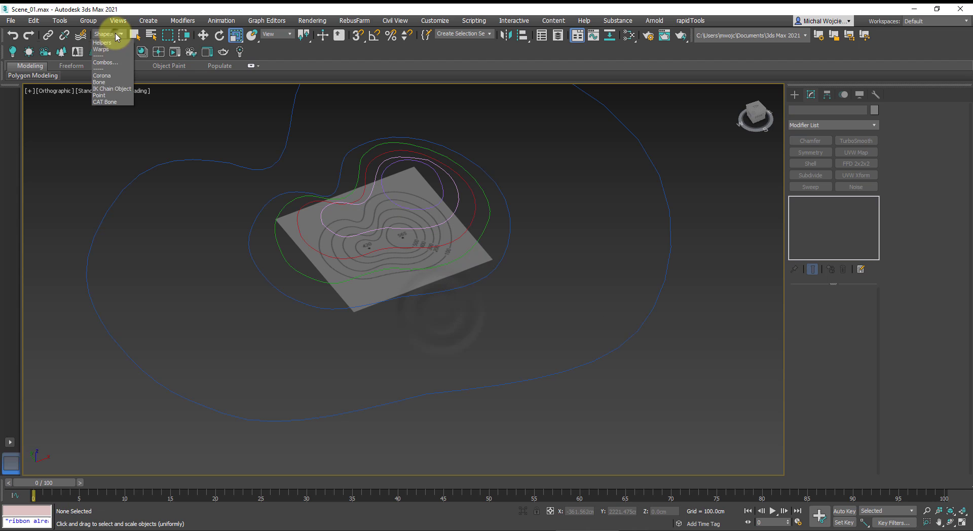
click(102, 44)
click(350, 296)
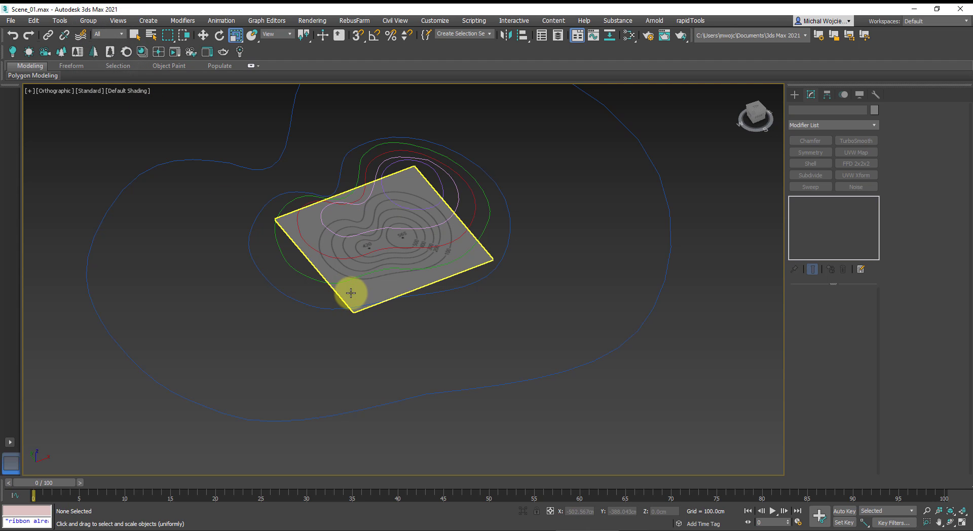
click(357, 280)
middle_drag(365, 267, 439, 308)
alt+middle_drag(538, 310, 522, 275)
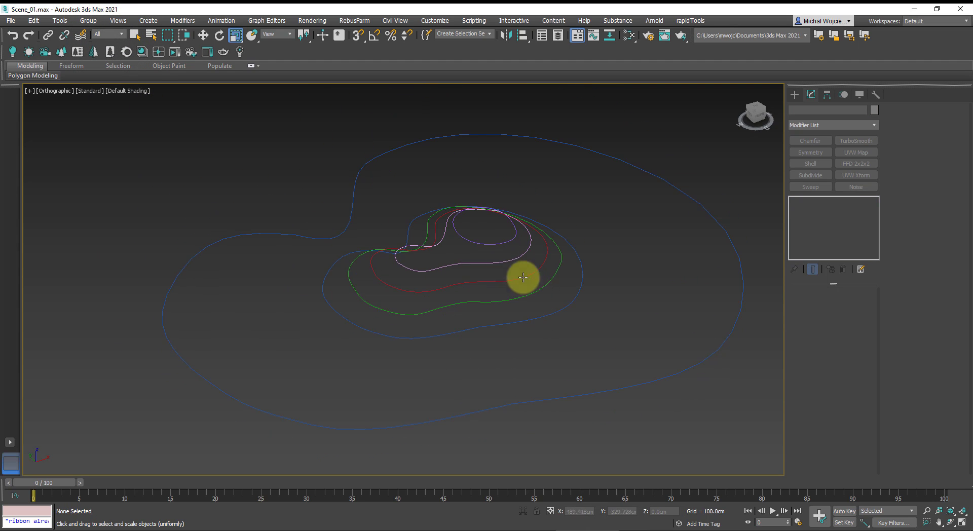
Create a Terrain compound object from the topmost 500 spline
click(492, 245)
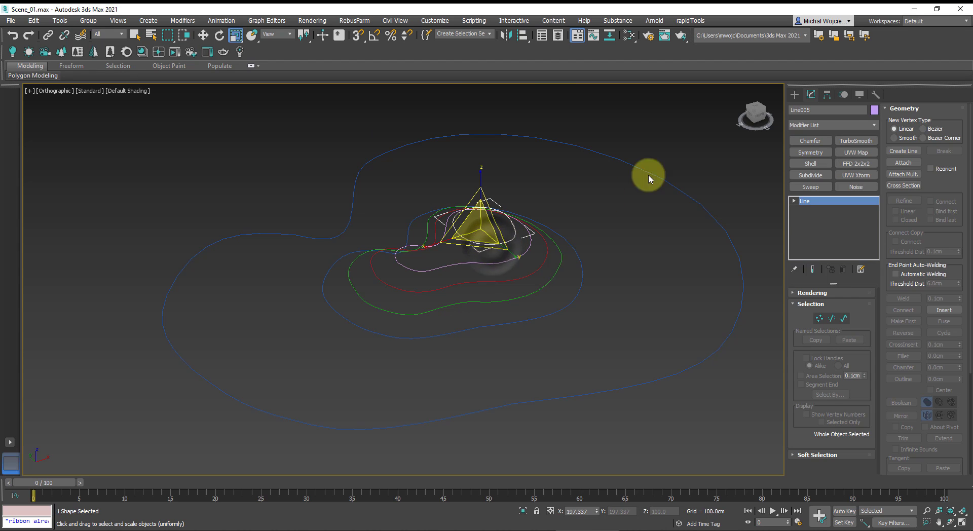
click(794, 95)
click(802, 122)
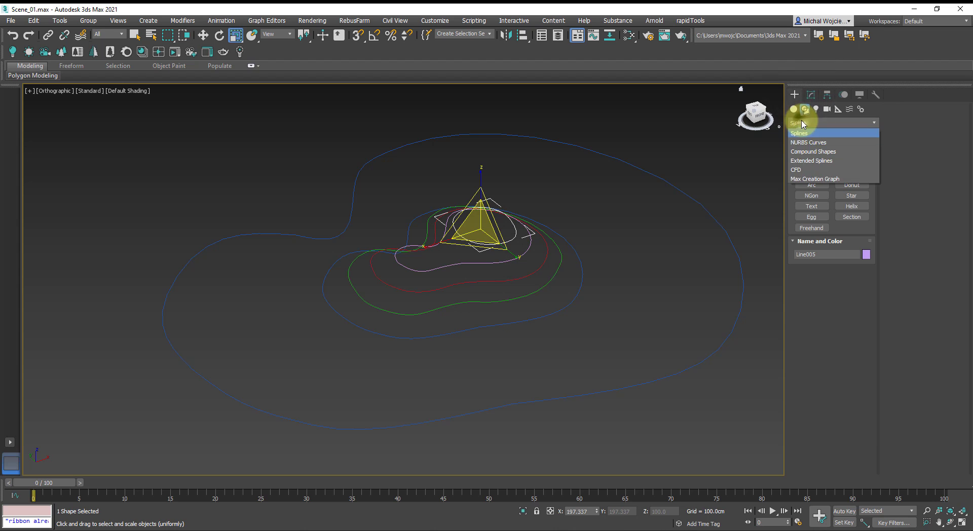
click(802, 152)
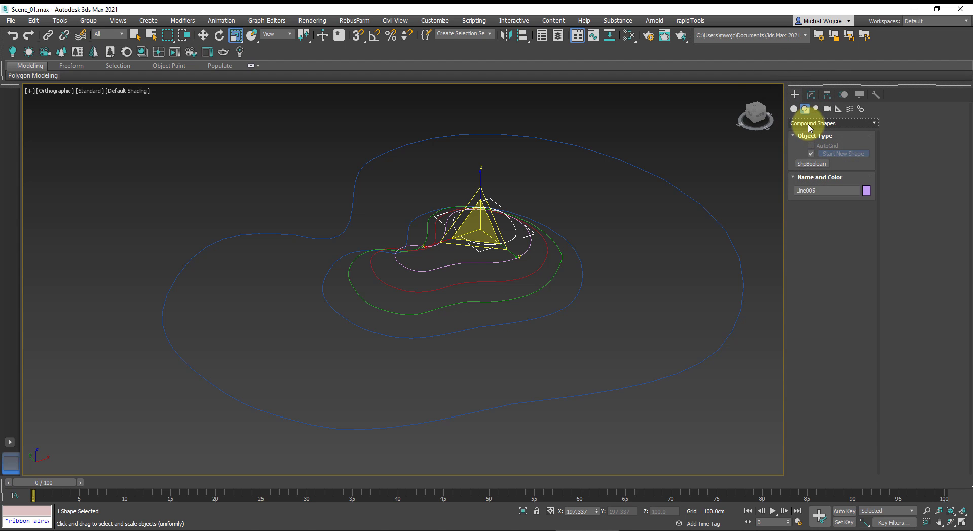
alt+middle_drag(654, 230, 668, 243)
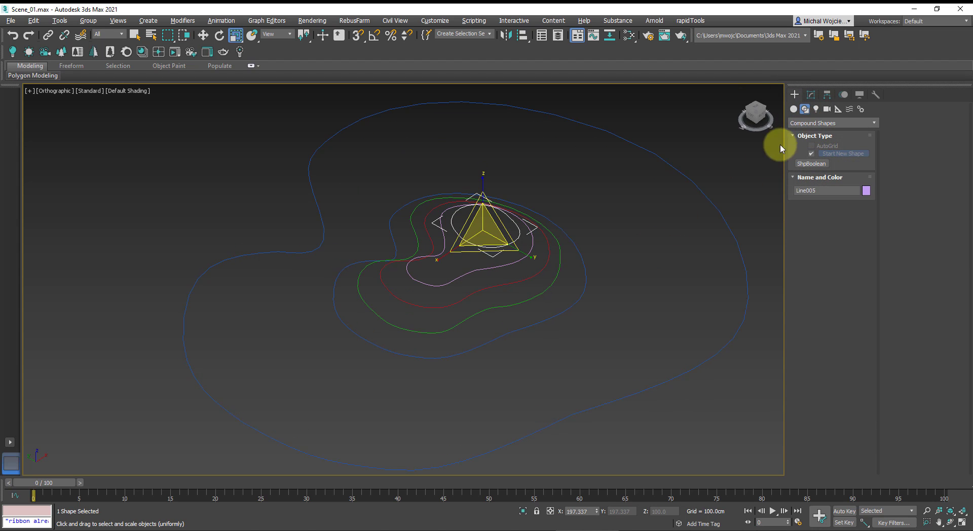
click(795, 110)
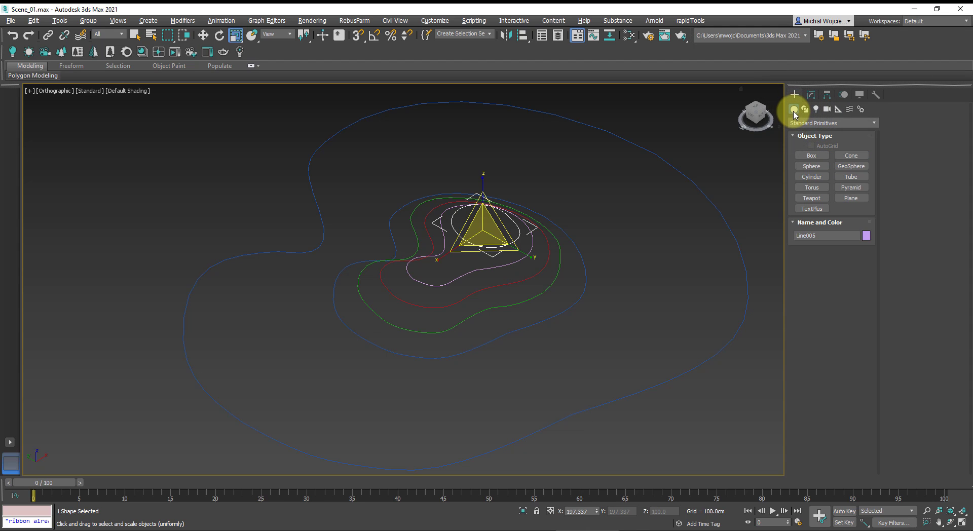
click(803, 123)
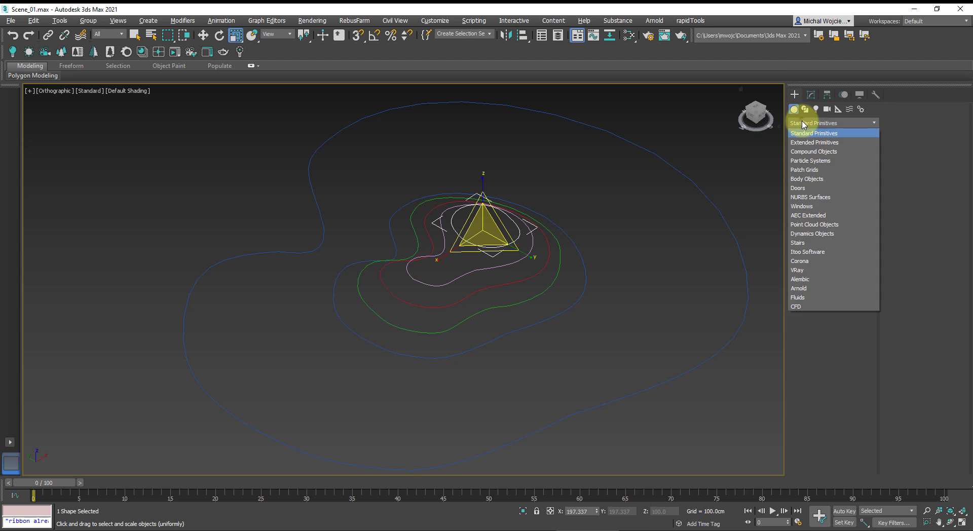
click(808, 152)
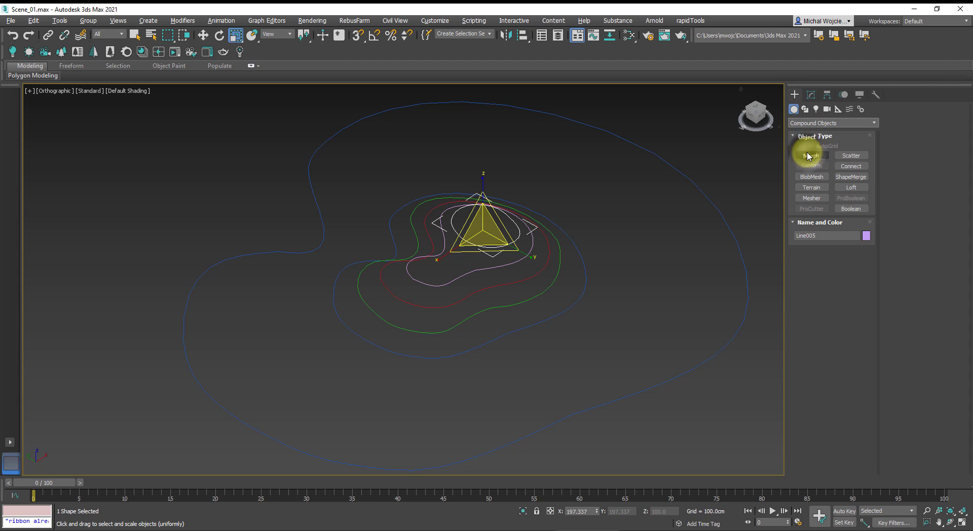
click(818, 187)
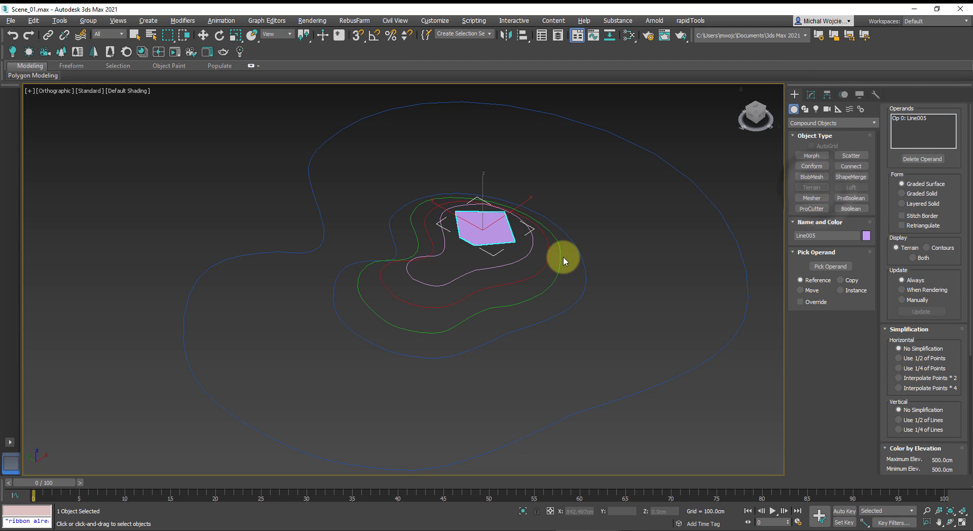
Display edged faces in the viewport and examine the terrain surface's mesh
alt+middle_drag(560, 258, 525, 251)
key(F4)
alt+drag(525, 251, 551, 259)
scroll(527, 251, up, 4)
mouse_move(551, 260)
alt+middle_down()
mouse_move(500, 243)
mouse_move(496, 232)
mouse_move(474, 245)
alt+middle_up()
scroll(496, 233, up, 2)
scroll(489, 231, down, 6)
Add the 400, 300, 200, 100 and outer base splines to the terrain as reference operands
click(831, 266)
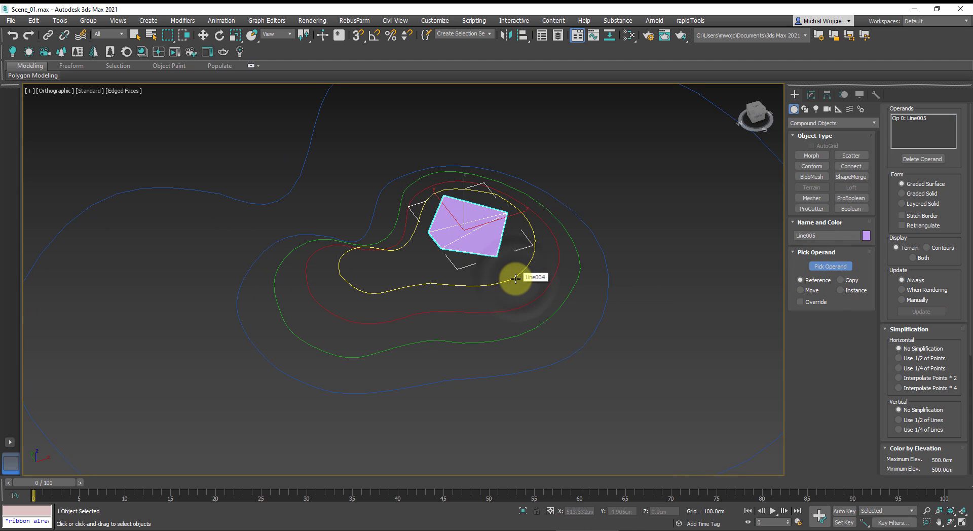
click(515, 278)
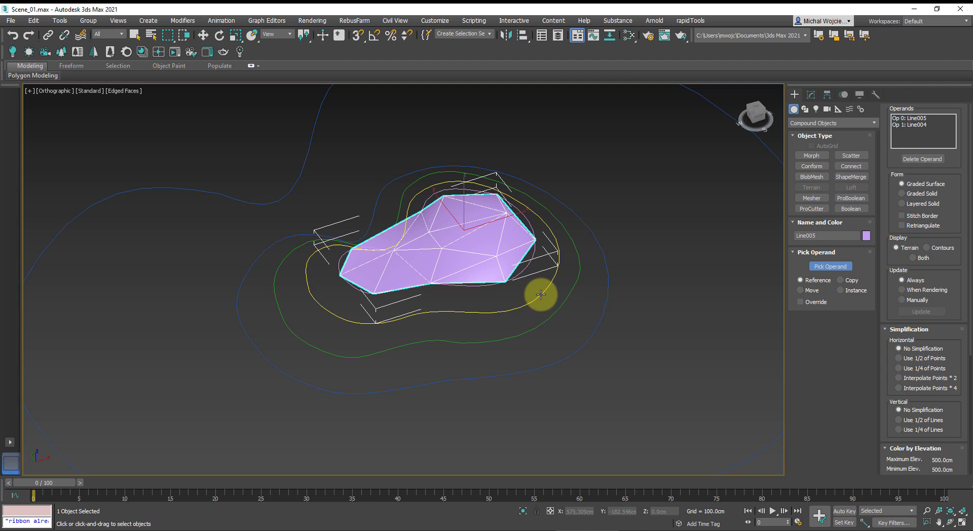
click(541, 294)
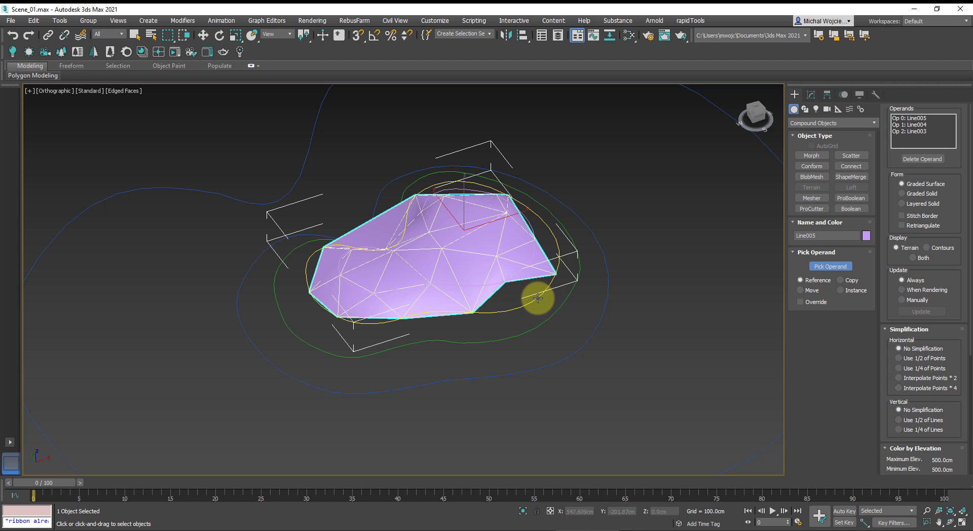
click(538, 298)
alt+middle_drag(549, 309, 534, 292)
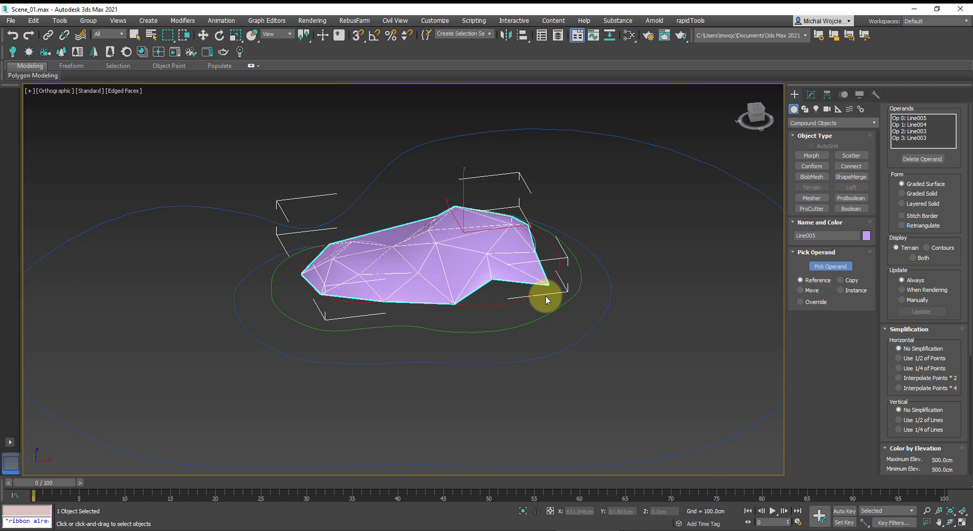
click(555, 311)
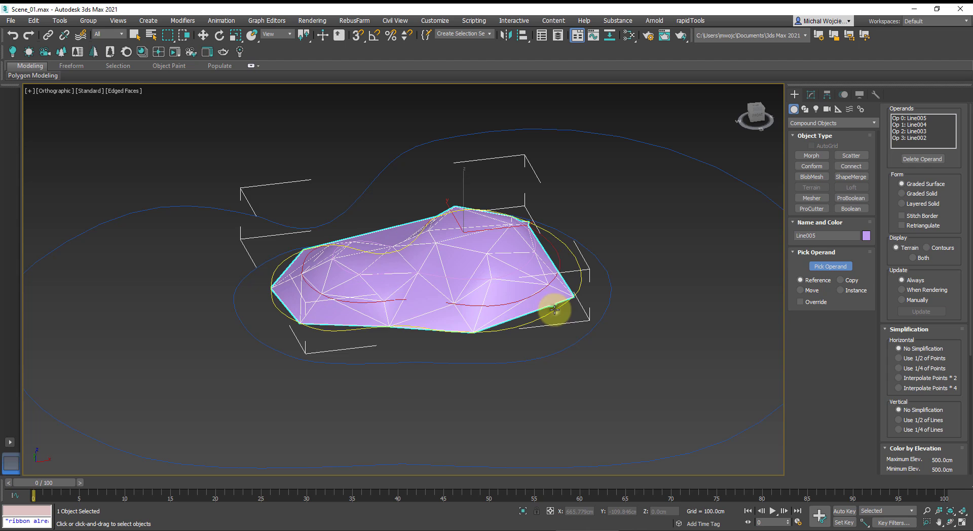
click(582, 335)
scroll(582, 335, down, 2)
alt+middle_drag(582, 335, 644, 426)
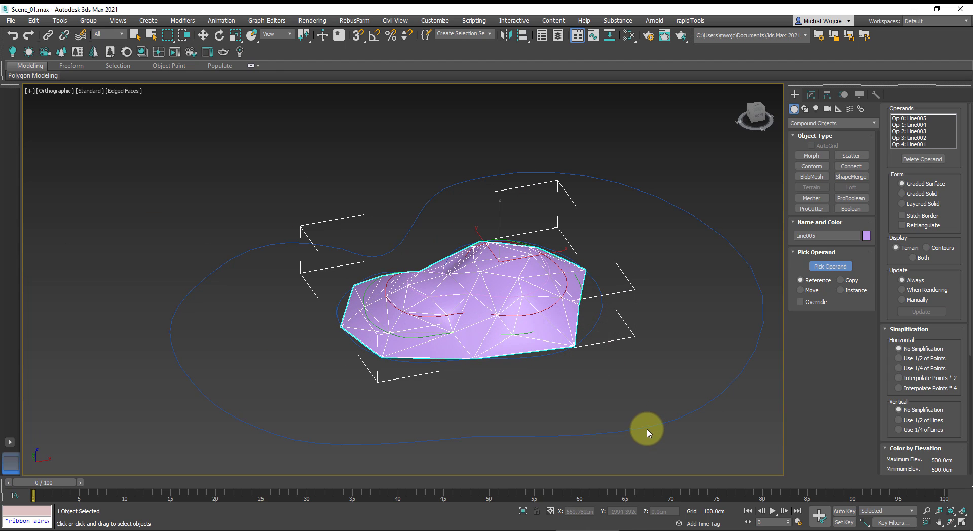
click(647, 430)
key(w)
click(631, 395)
Apply a TurboSmooth modifier with 2 iterations to the terrain
alt+middle_drag(431, 349, 513, 317)
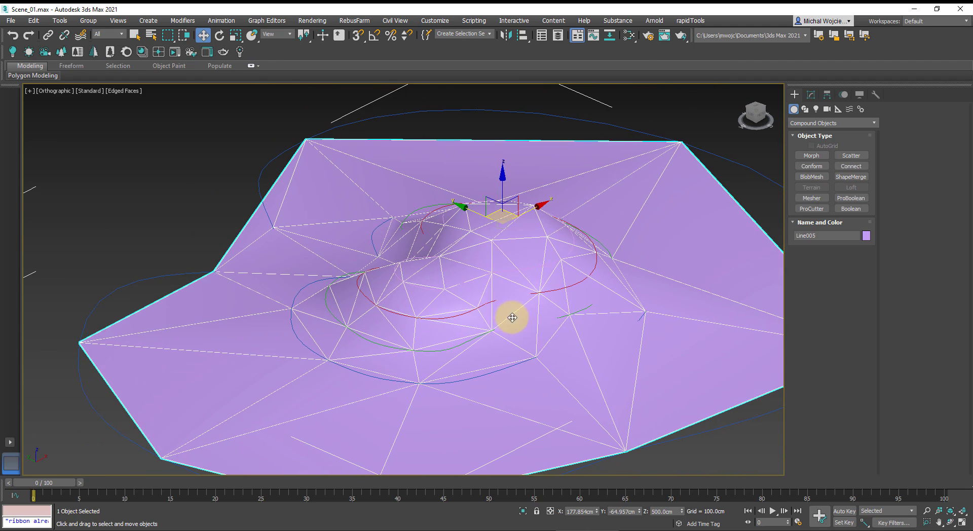
click(813, 95)
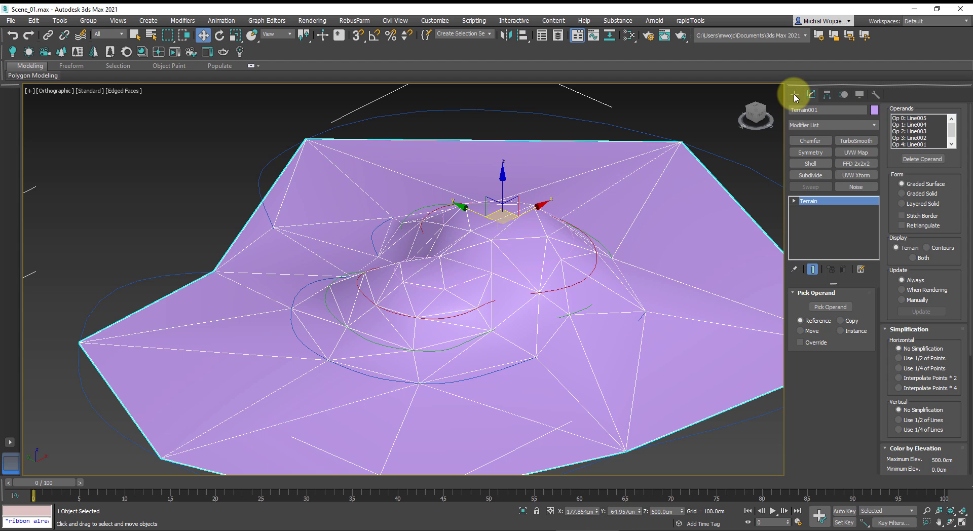
alt+middle_drag(494, 279, 461, 272)
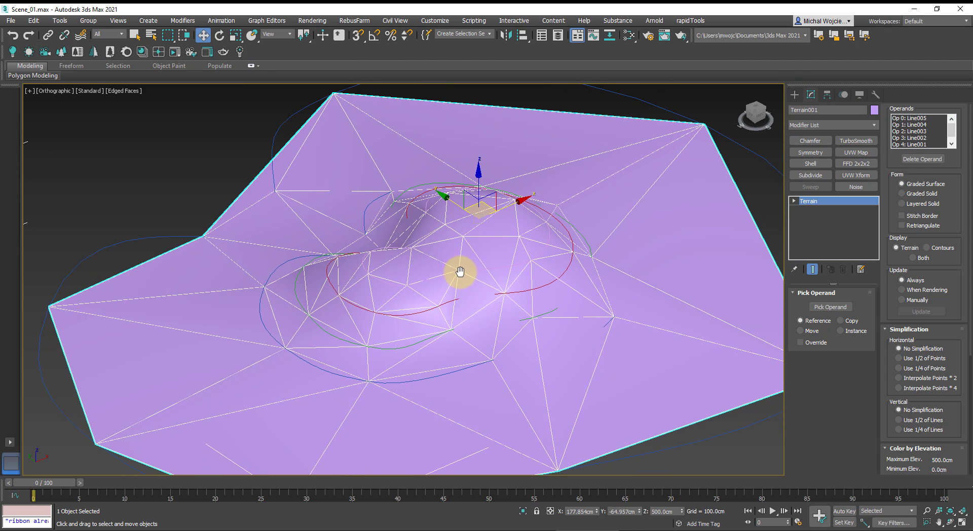
click(852, 141)
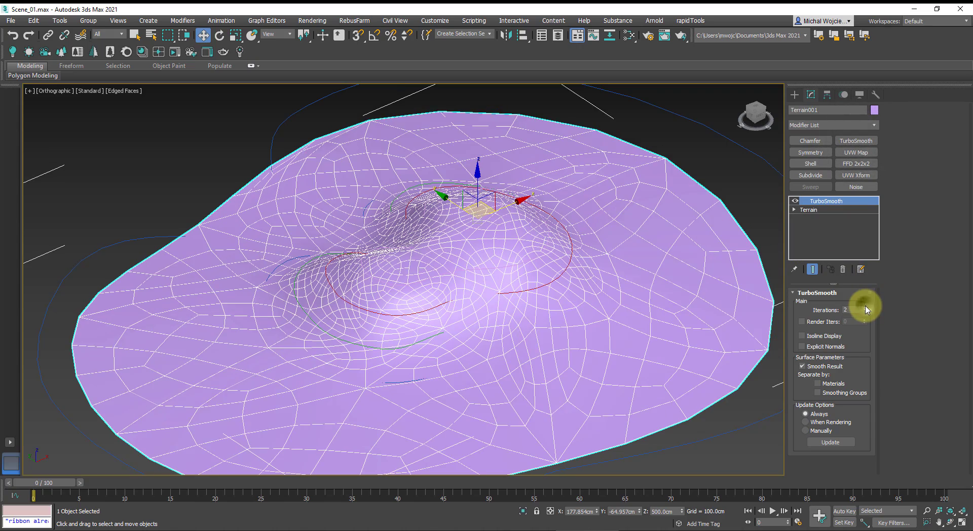
Deselect the terrain, check it in wireframe, and display it shaded without edged faces
alt+middle_drag(432, 258, 501, 254)
click(783, 323)
key(F3)
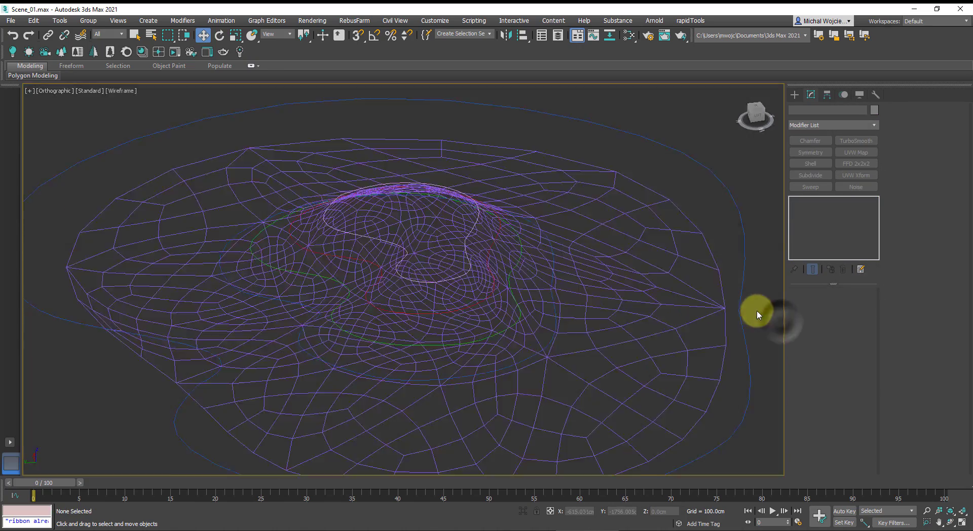
key(F3)
key(F4)
Delete all the source contour splines, keeping only the smoothed terrain
click(640, 255)
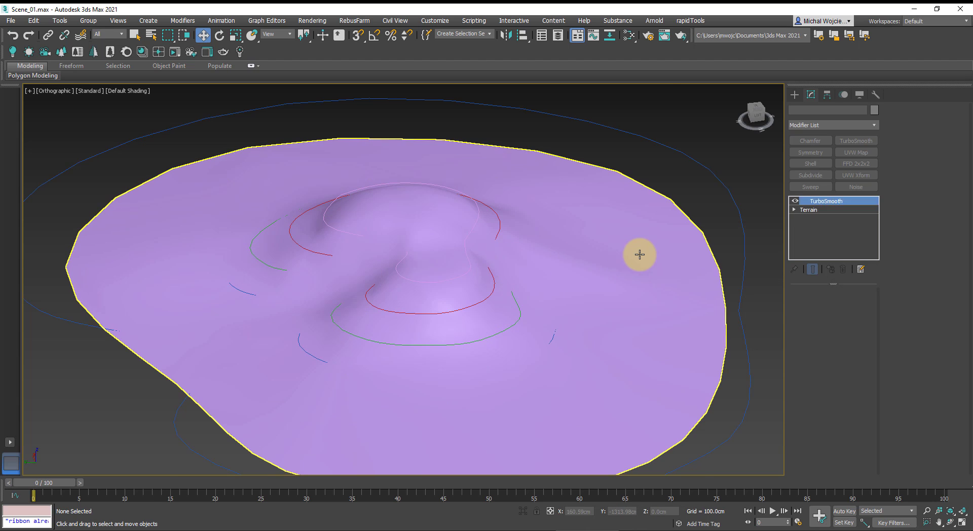
key(ctrl+i)
key(Delete)
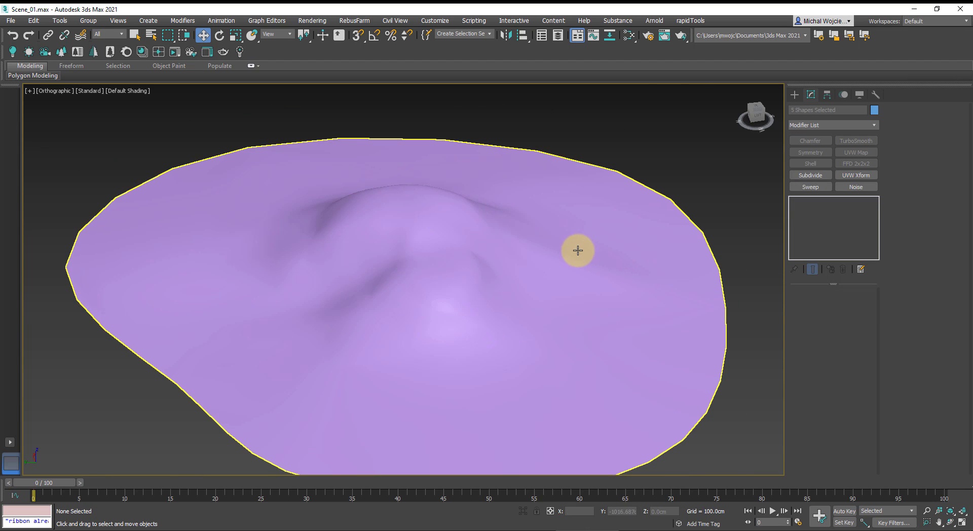
Assign the standalone dark CoronaMtl material to the terrain from the material editor
alt+middle_drag(466, 252, 287, 237)
scroll(370, 210, up, 4)
click(396, 234)
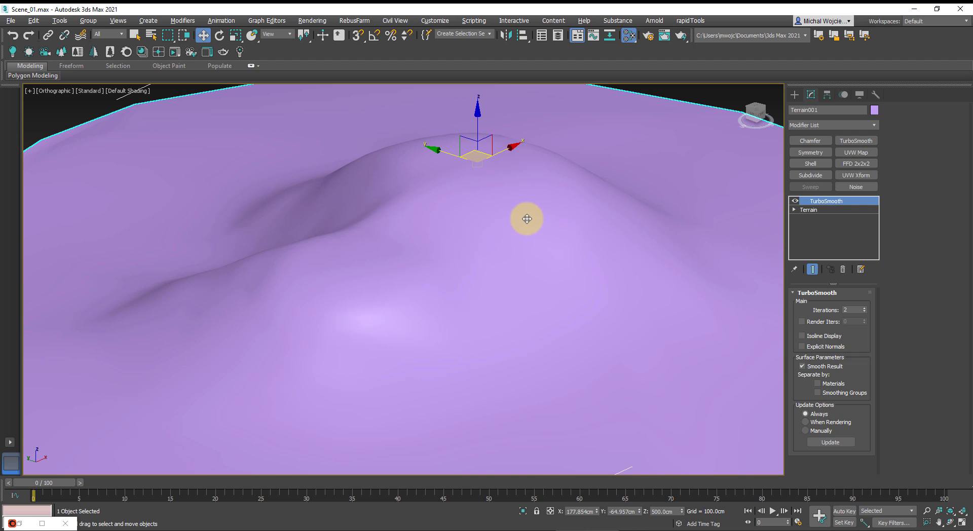
scroll(528, 218, down, 5)
alt+middle_drag(521, 265, 461, 345)
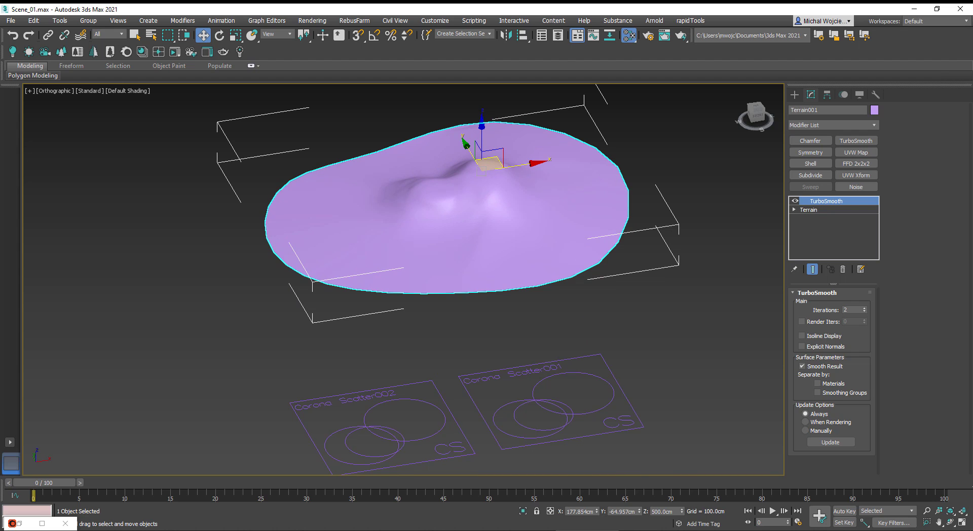
key(m)
drag(220, 105, 153, 136)
drag(141, 319, 583, 217)
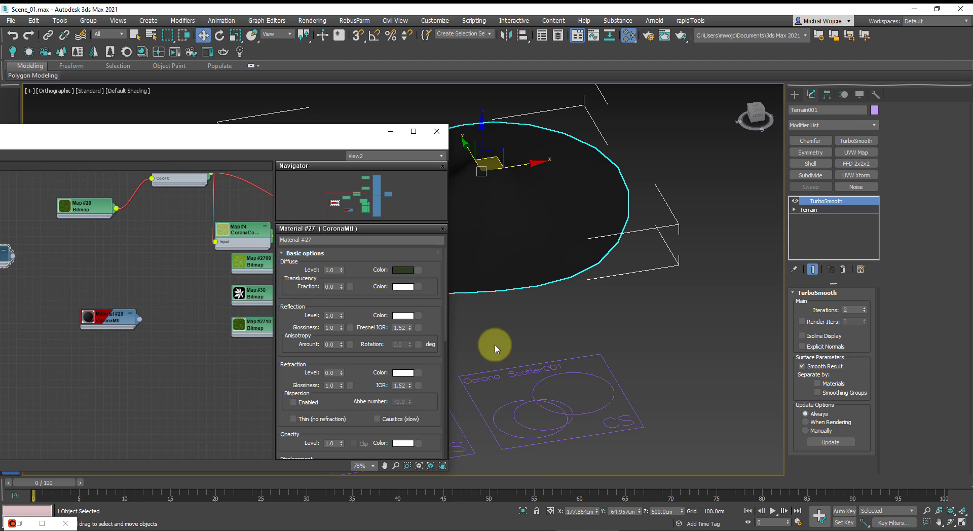
drag(284, 139, 239, 144)
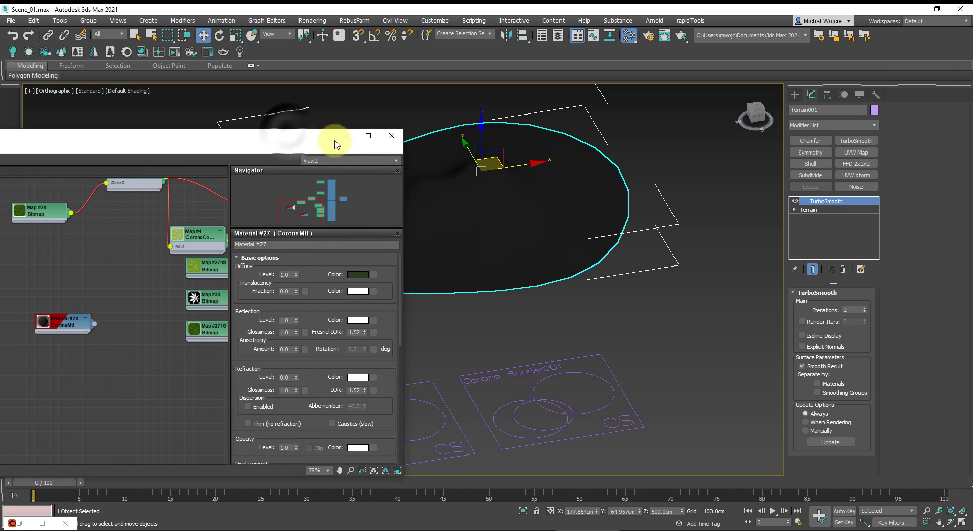
Minimise the material editor and add the terrain as the distribute-on object of Corona Scatter002
click(345, 140)
alt+middle_drag(468, 268, 477, 271)
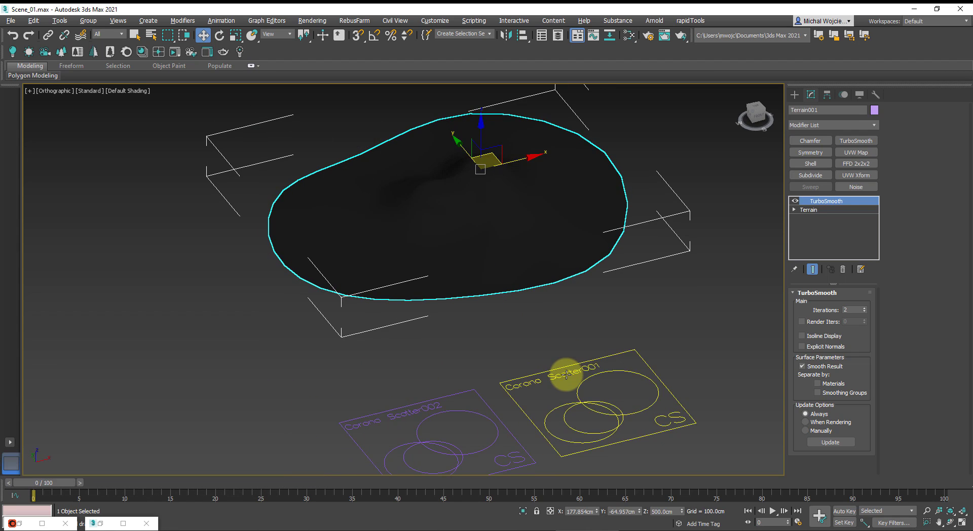
click(481, 415)
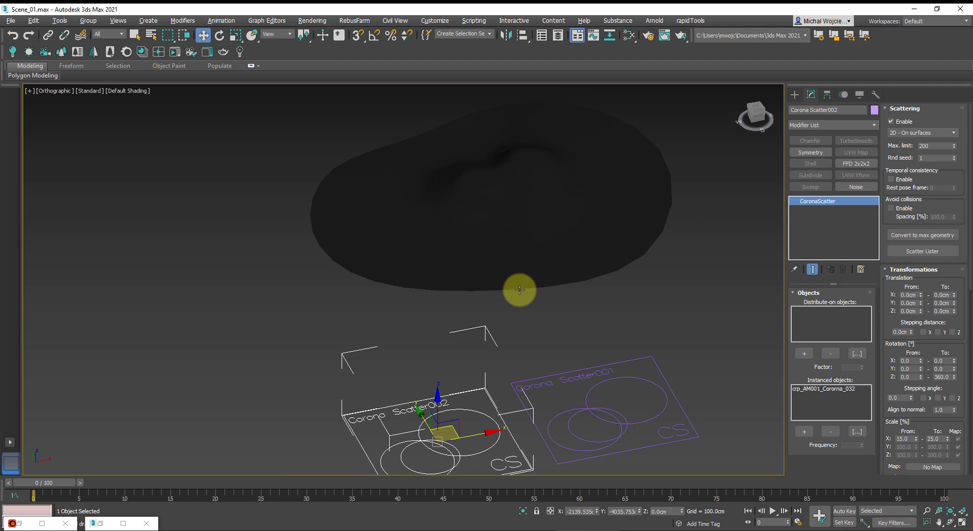
click(804, 353)
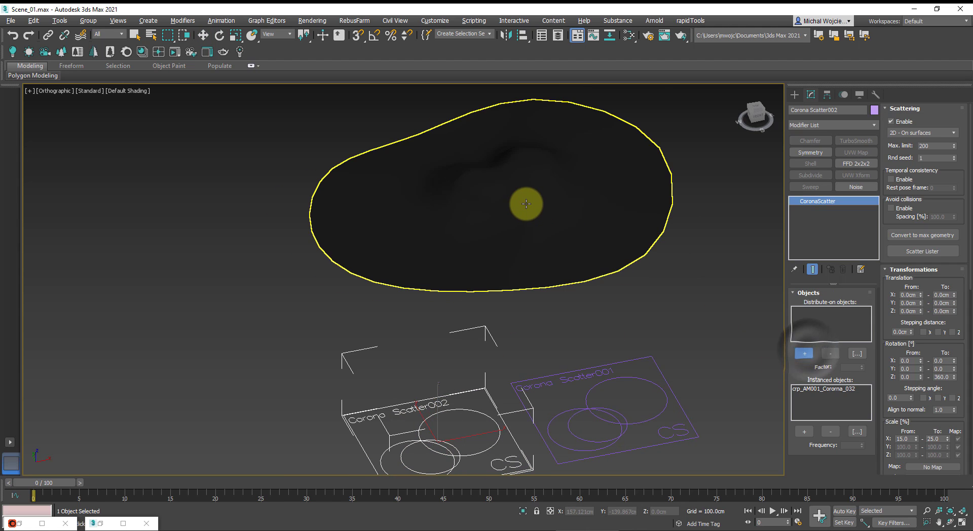
click(526, 202)
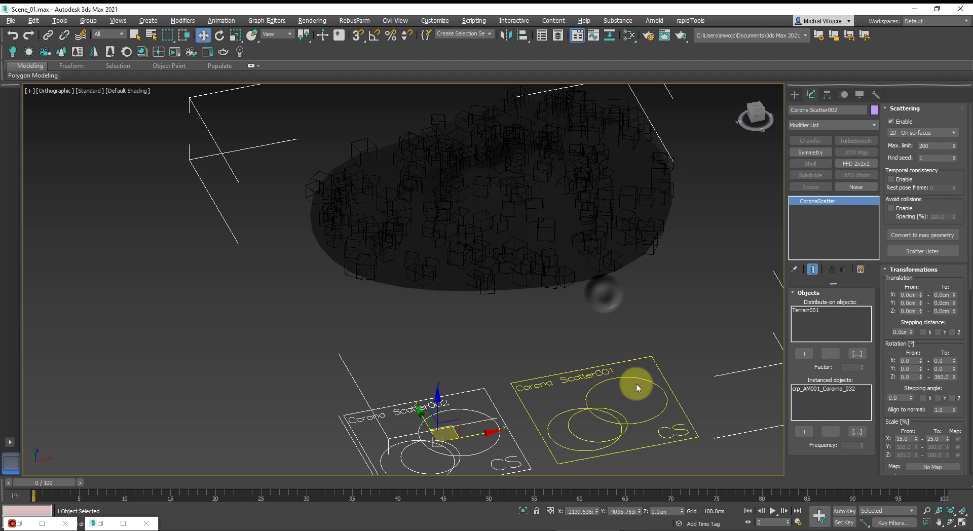
Add the terrain as the distribute-on object of Corona Scatter001, ending the picking mode
click(659, 388)
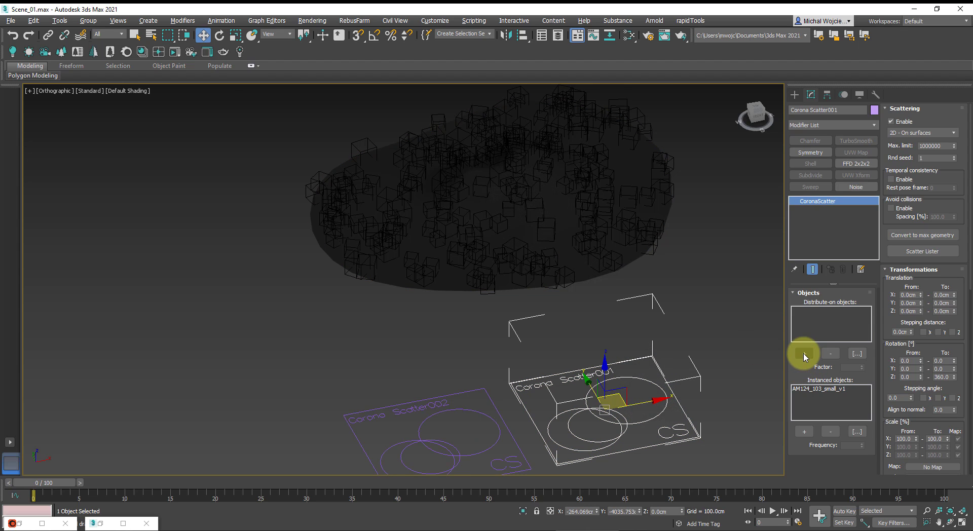
click(804, 354)
click(565, 211)
right_click(679, 282)
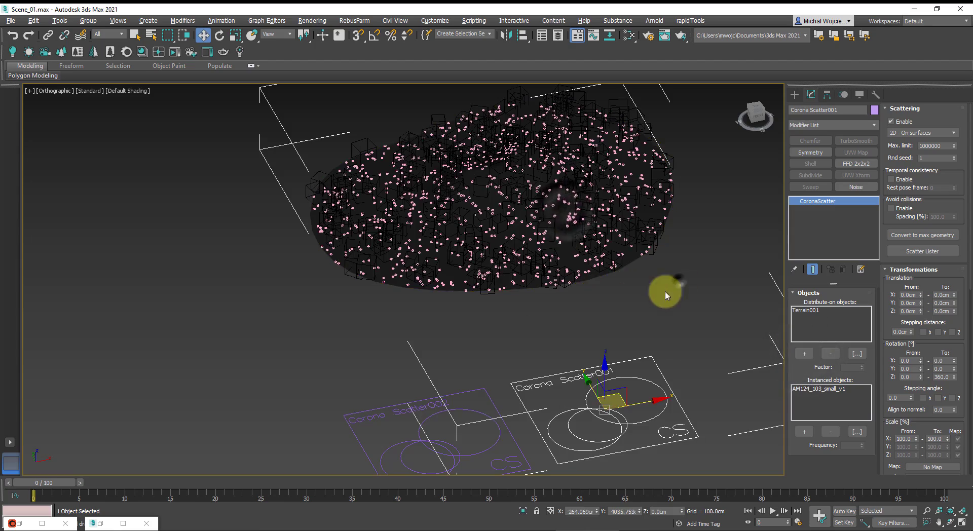
Start a Corona interactive render of the scattered terrain and move the frame buffer clear of the model
alt+middle_drag(605, 280, 626, 283)
alt+middle_drag(517, 283, 510, 276)
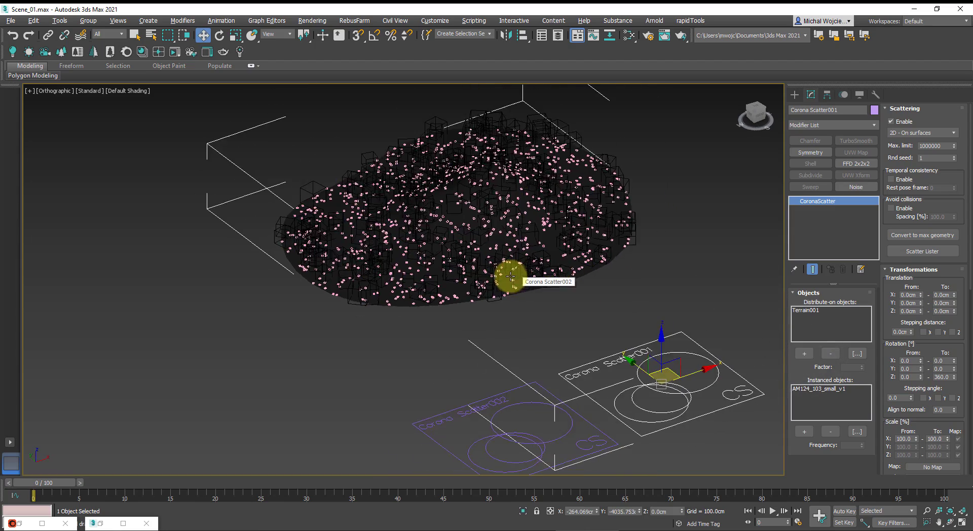
scroll(501, 201, up, 3)
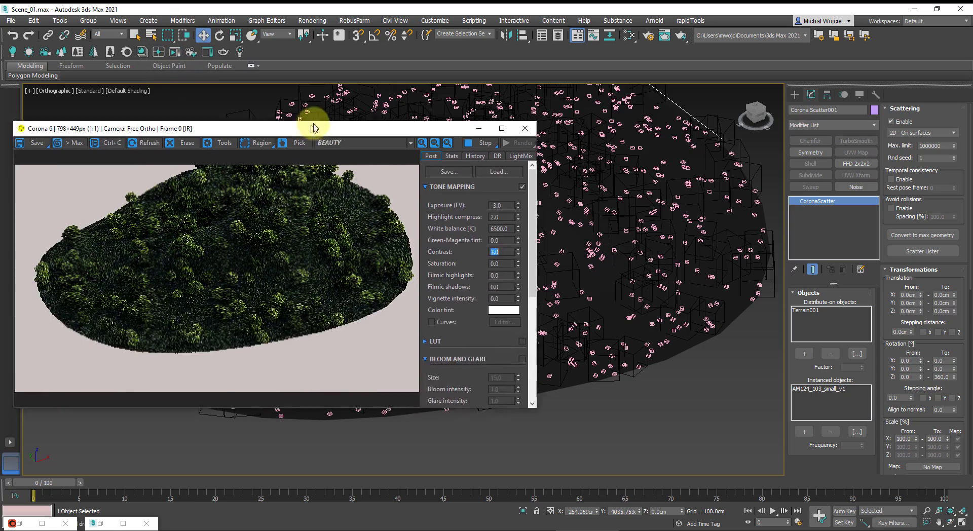
drag(315, 124, 307, 88)
Examine the vegetation scattered over the terrain from close up and from several angles in the interactive render
scroll(615, 191, down, 5)
alt+middle_drag(615, 191, 615, 237)
scroll(601, 213, up, 2)
click(604, 215)
scroll(611, 259, up, 5)
alt+middle_drag(683, 291, 626, 243)
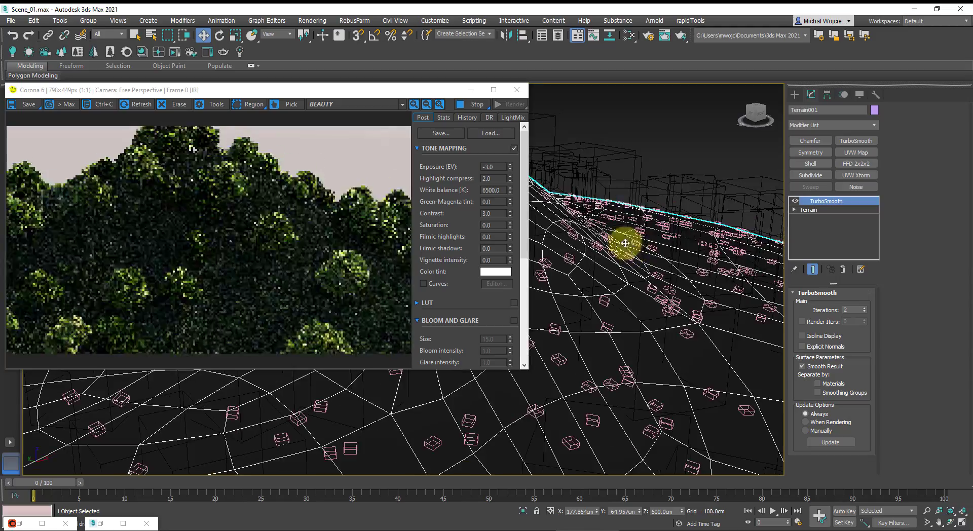
scroll(632, 300, down, 3)
alt+middle_drag(639, 323, 597, 327)
scroll(652, 344, down, 3)
alt+middle_drag(604, 254, 694, 253)
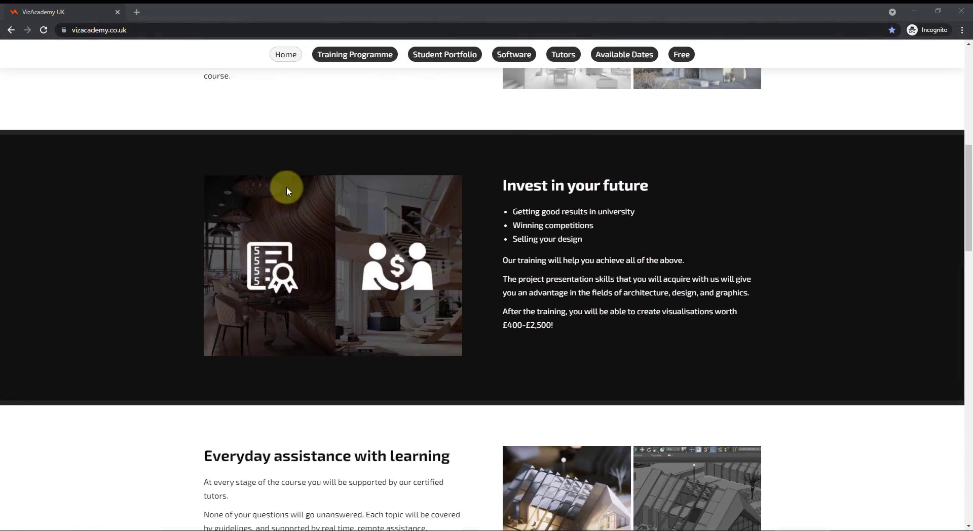
Switch to the browser and look through the VizAcademy home page and its free 3D models, textures and webinars
scroll(287, 190, down, 15)
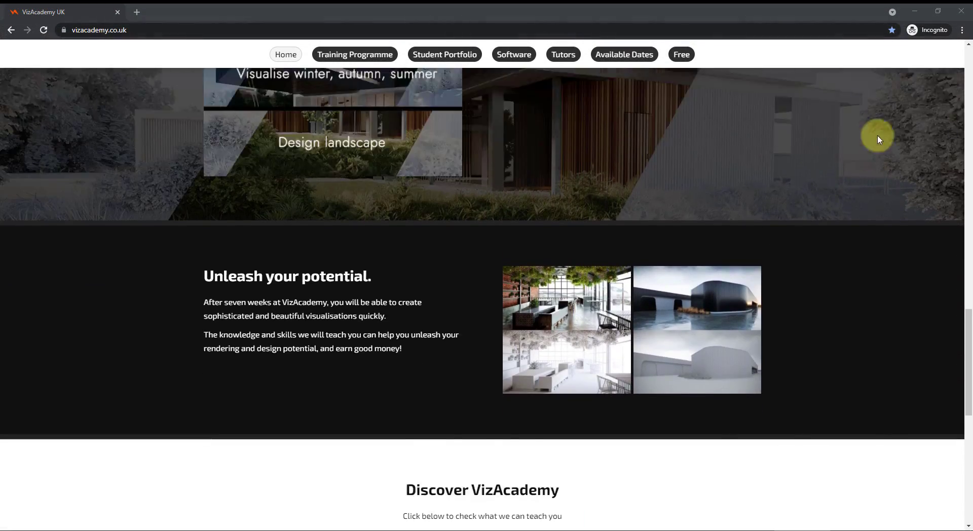
scroll(878, 140, down, 3)
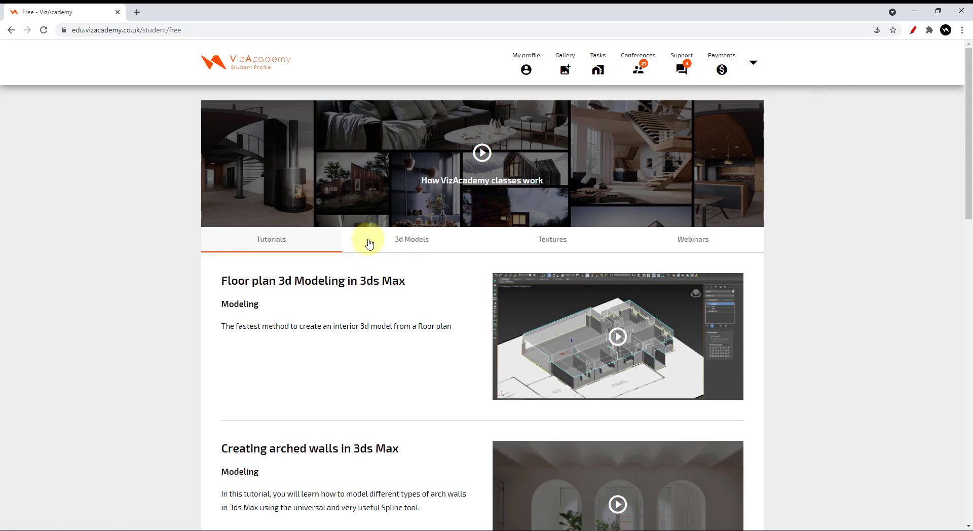
click(463, 240)
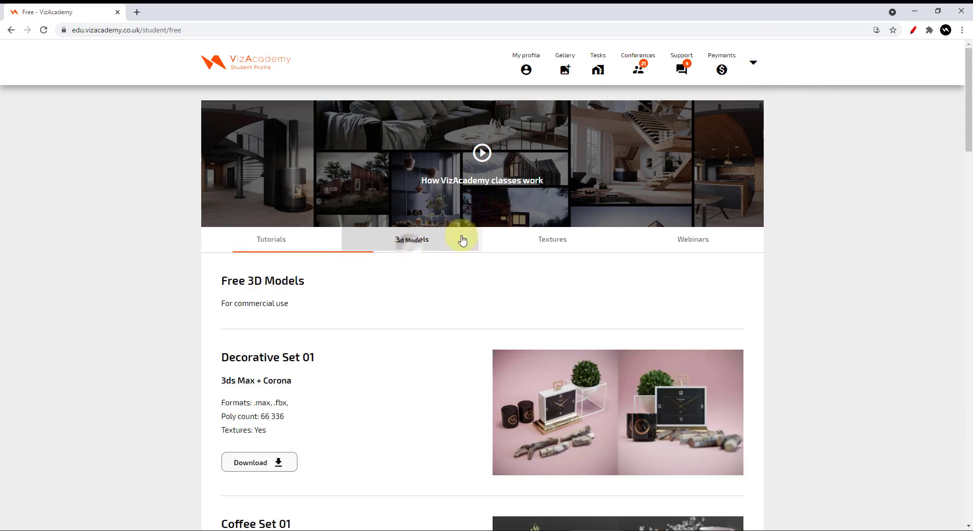
scroll(543, 239, down, 1)
click(558, 191)
click(709, 188)
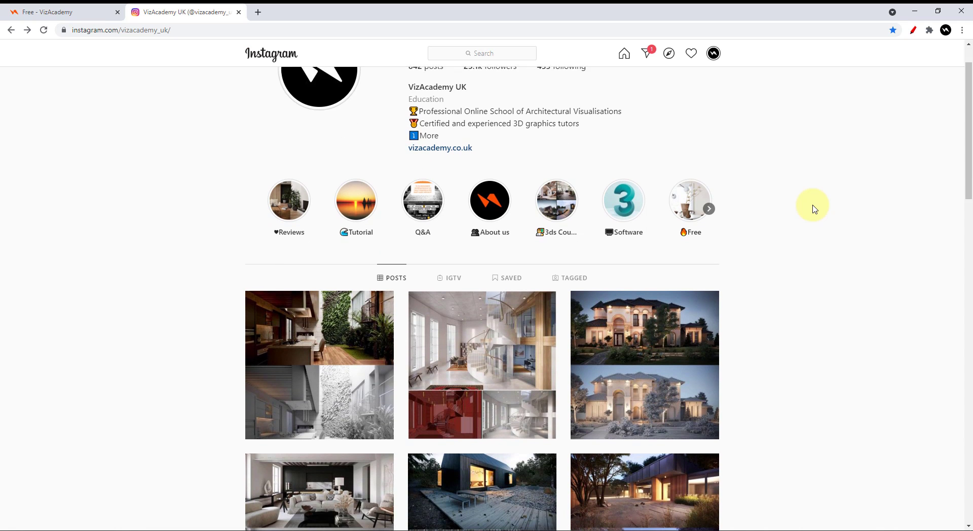
Look through the posts on VizAcademy UK's Instagram profile
scroll(812, 203, down, 1)
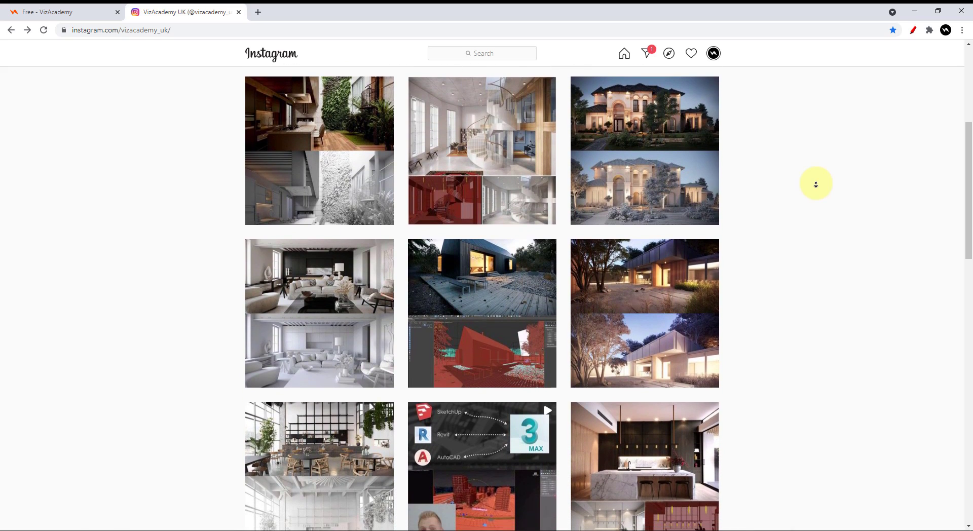
middle_click(817, 183)
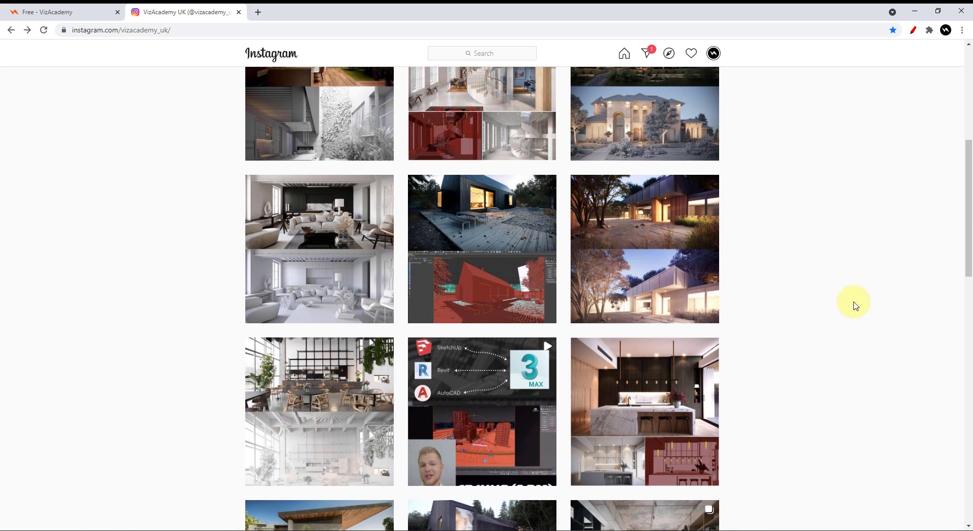